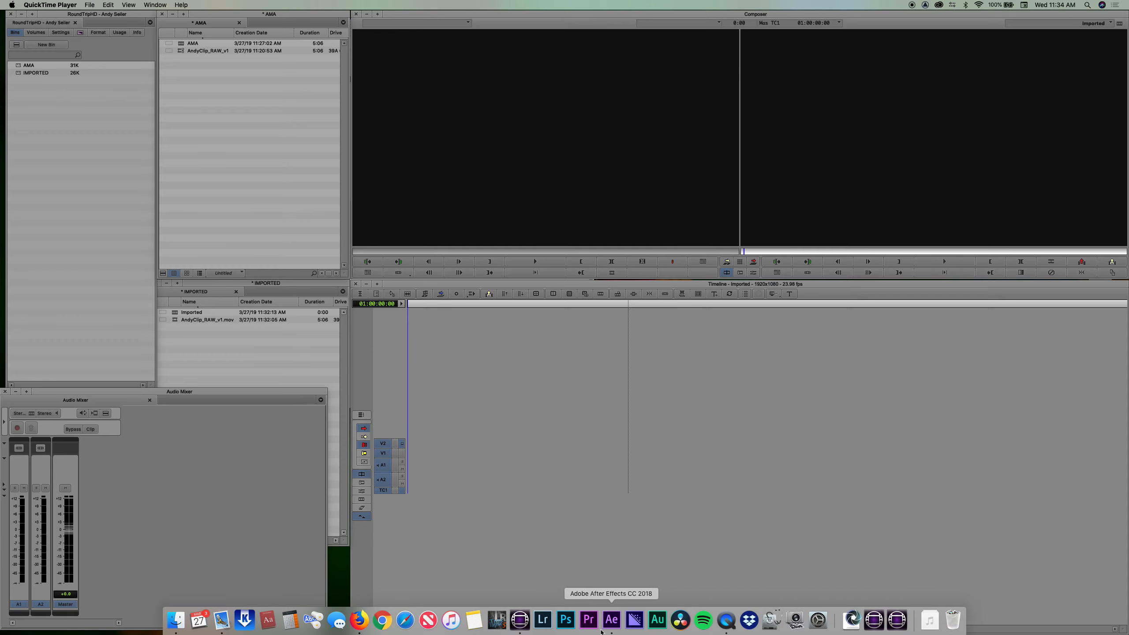
# Switch to After Effects, review the AndyClip_RAW_v1, v2 and v3 compositions, and hide the application.
pyautogui.click(612, 627)
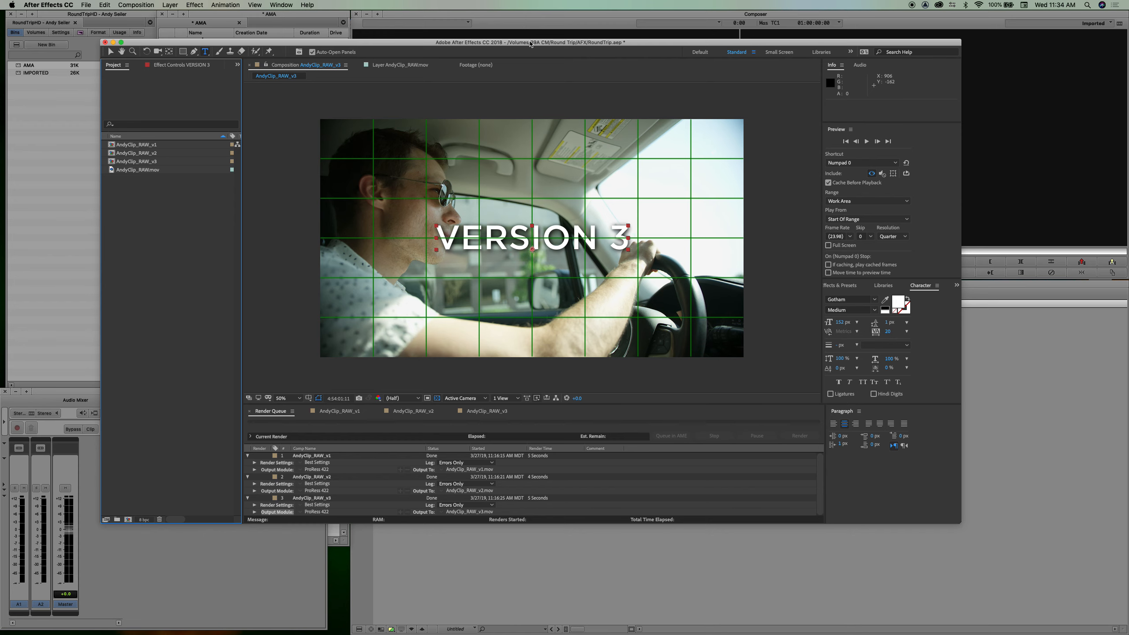
pyautogui.moveTo(530, 43); pyautogui.dragTo(535, 60)
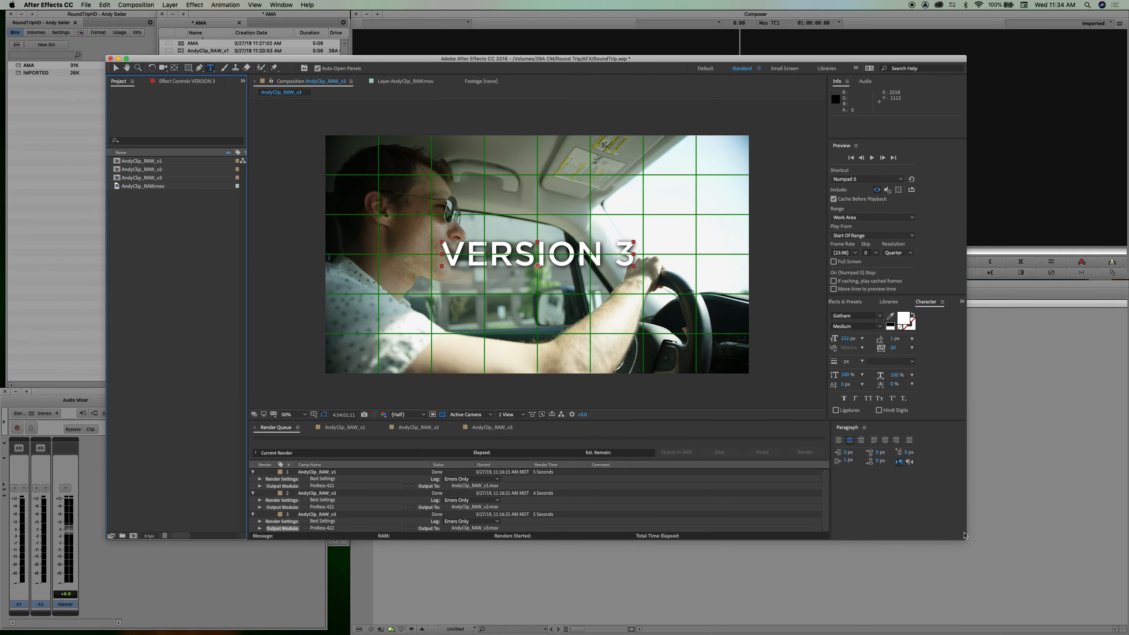
pyautogui.moveTo(964, 535); pyautogui.dragTo(988, 533)
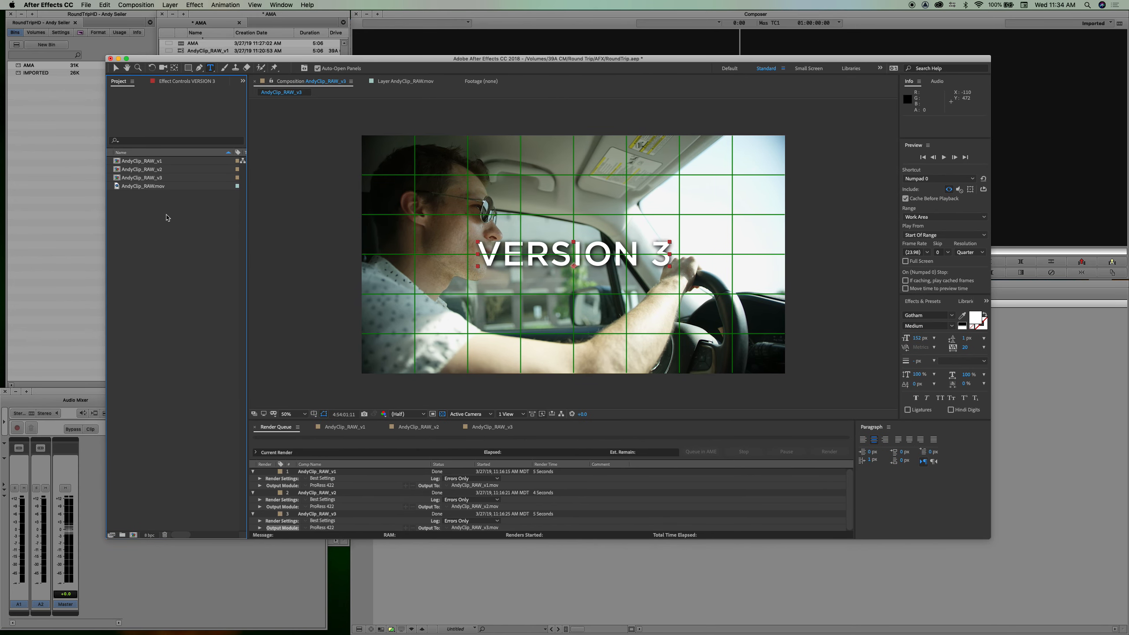
pyautogui.click(348, 426)
pyautogui.click(418, 427)
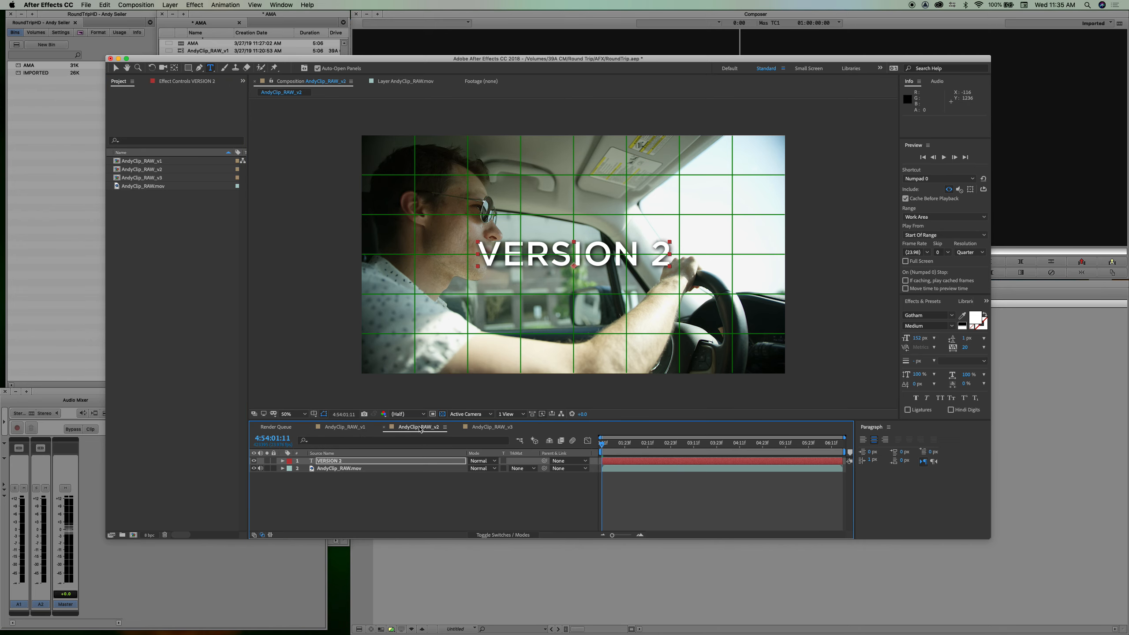
pyautogui.click(486, 427)
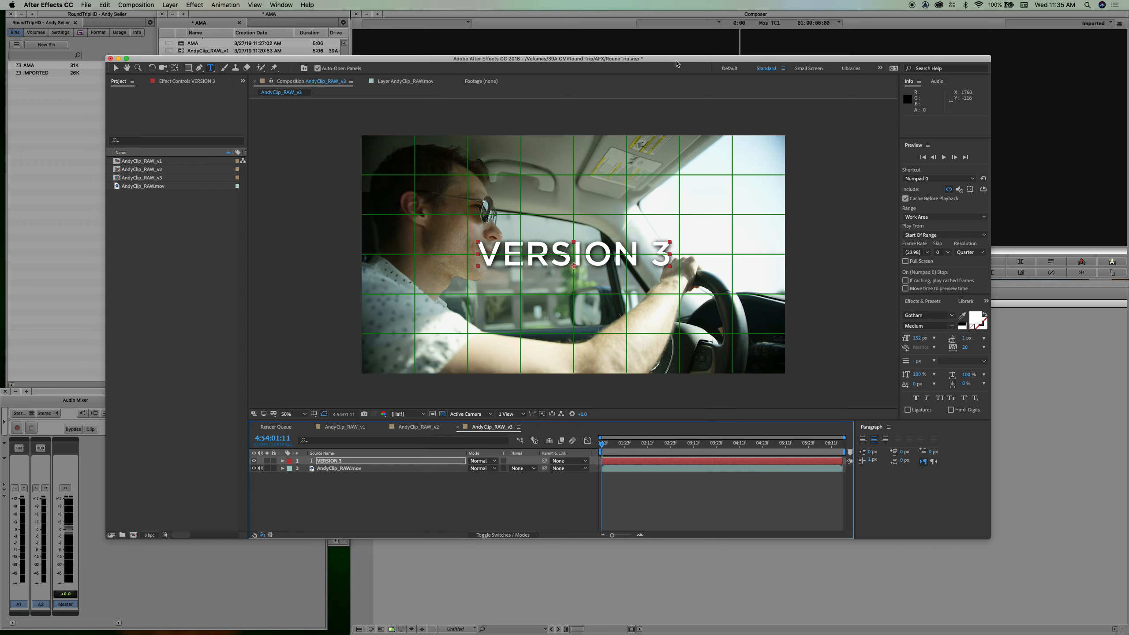
pyautogui.press('super+h')
# In Finder, browse the 39A CM drive to the versions folder inside Round Trip's Graphics folder.
pyautogui.moveTo(291, 621)
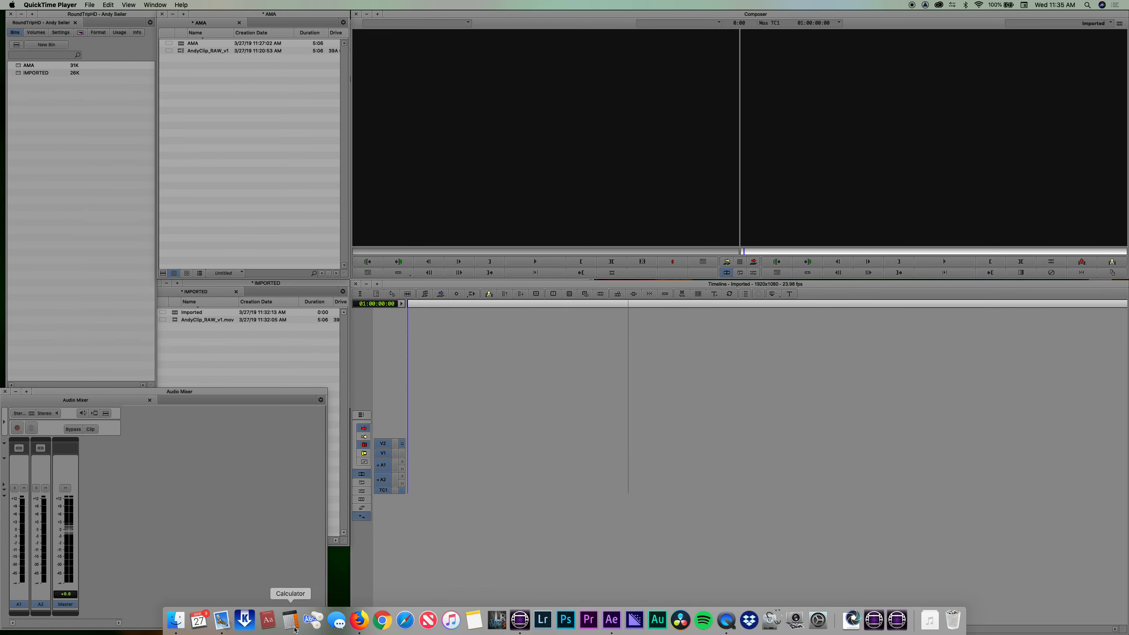
pyautogui.click(176, 619)
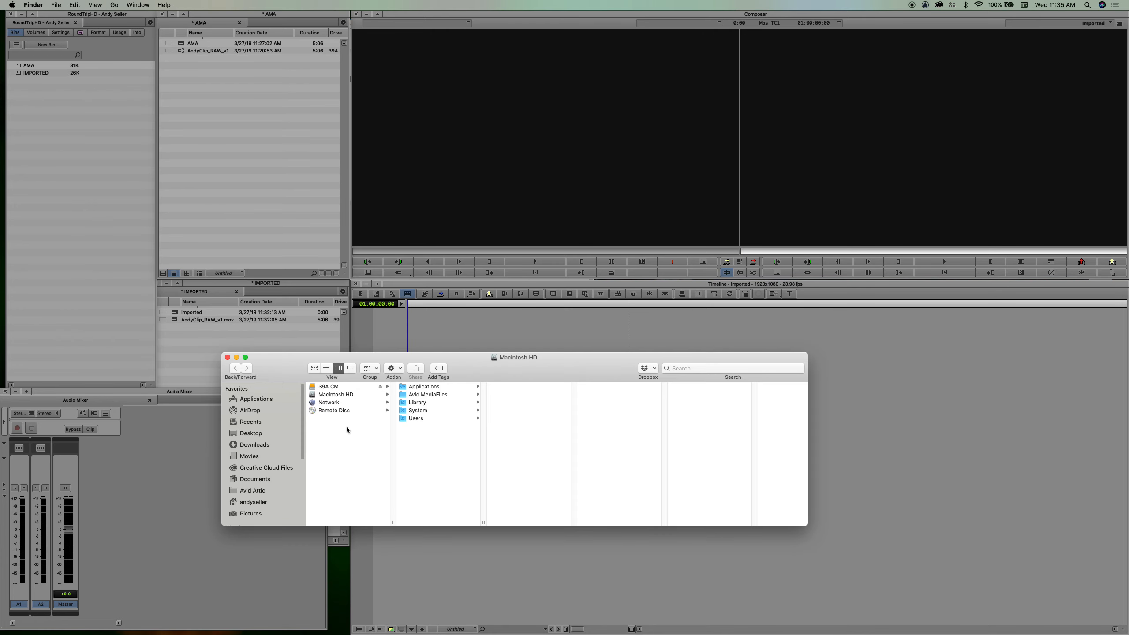
pyautogui.click(343, 387)
pyautogui.moveTo(539, 361); pyautogui.dragTo(571, 352)
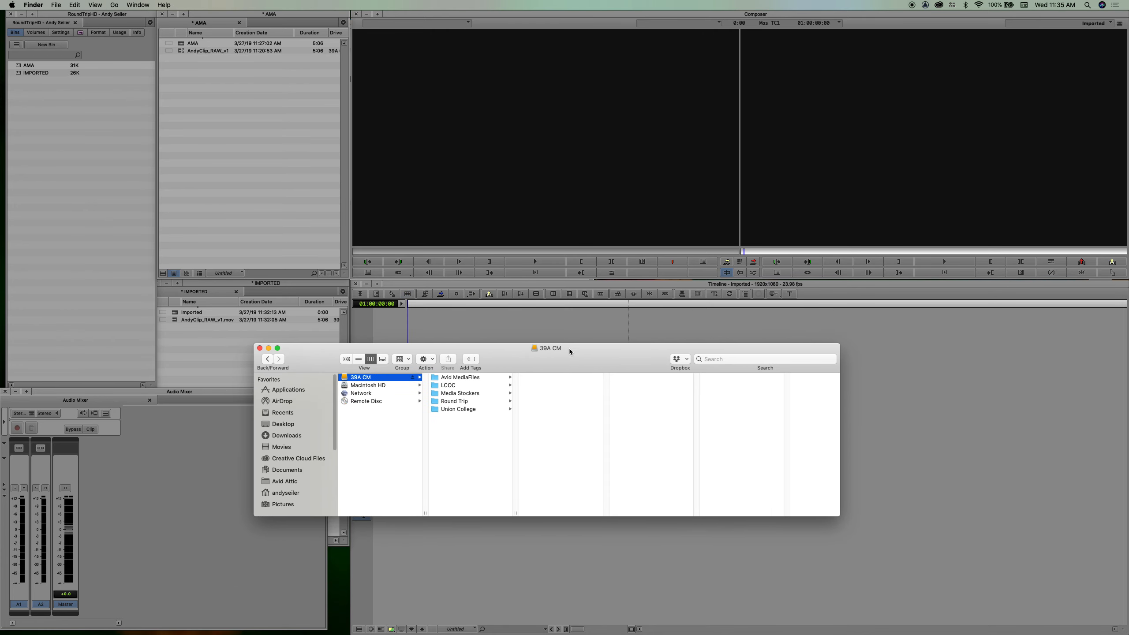
pyautogui.click(464, 402)
pyautogui.click(558, 404)
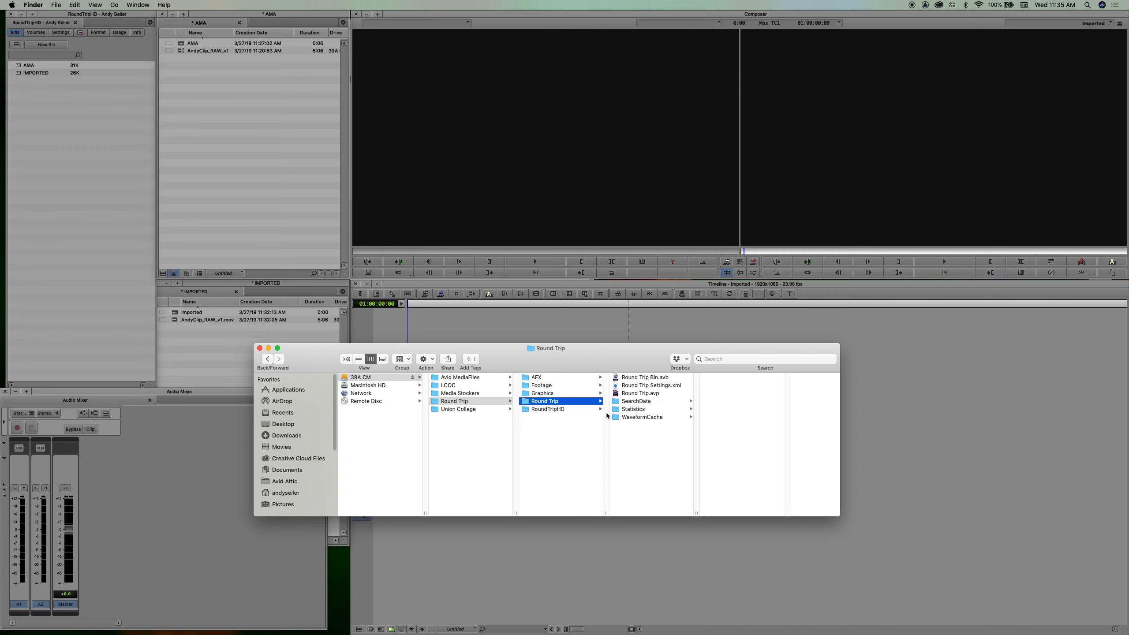
pyautogui.click(564, 409)
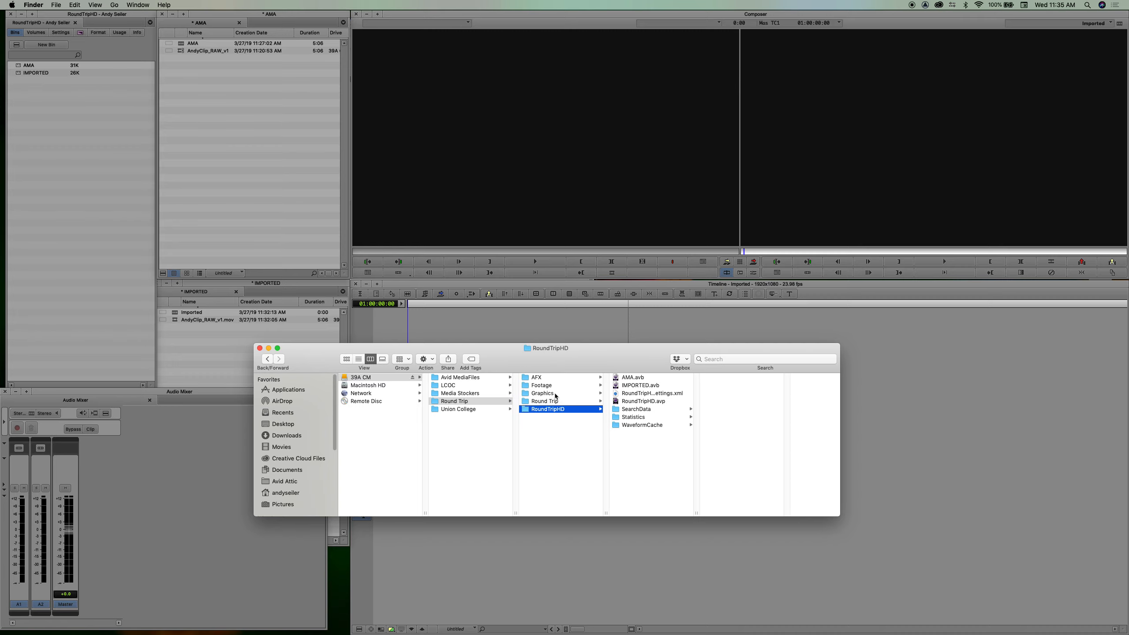
pyautogui.click(556, 394)
pyautogui.click(640, 385)
pyautogui.moveTo(622, 359); pyautogui.dragTo(563, 362)
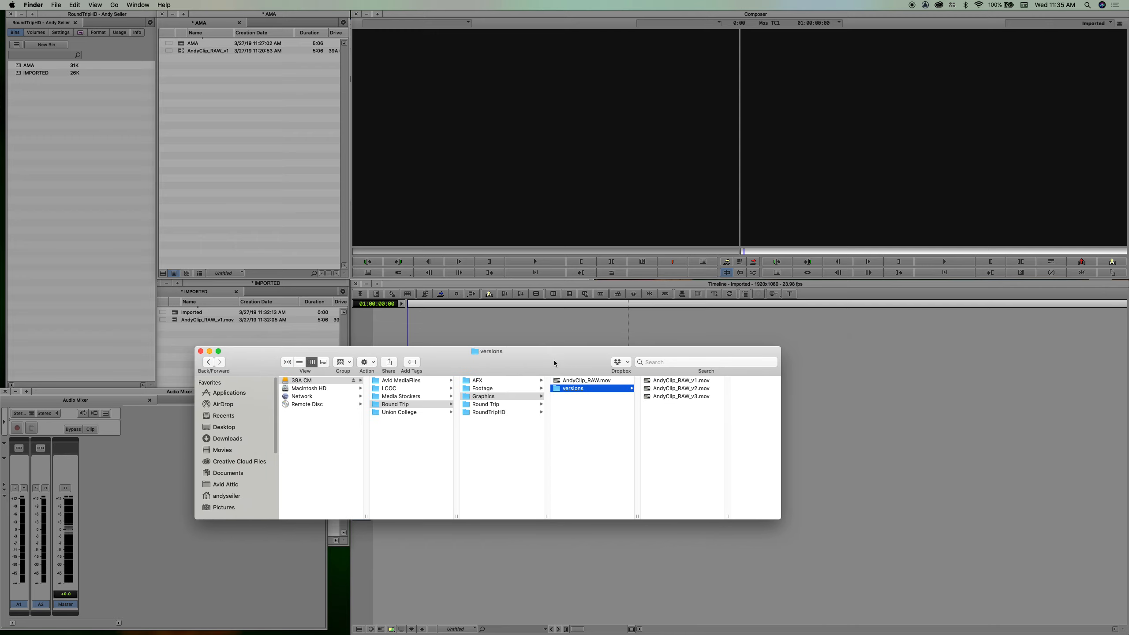
pyautogui.moveTo(553, 360); pyautogui.dragTo(564, 397)
# Switch back to Avid Media Composer, load the AMA sequence into the timeline and scrub through it to 01:00:00:12.
pyautogui.click(234, 118)
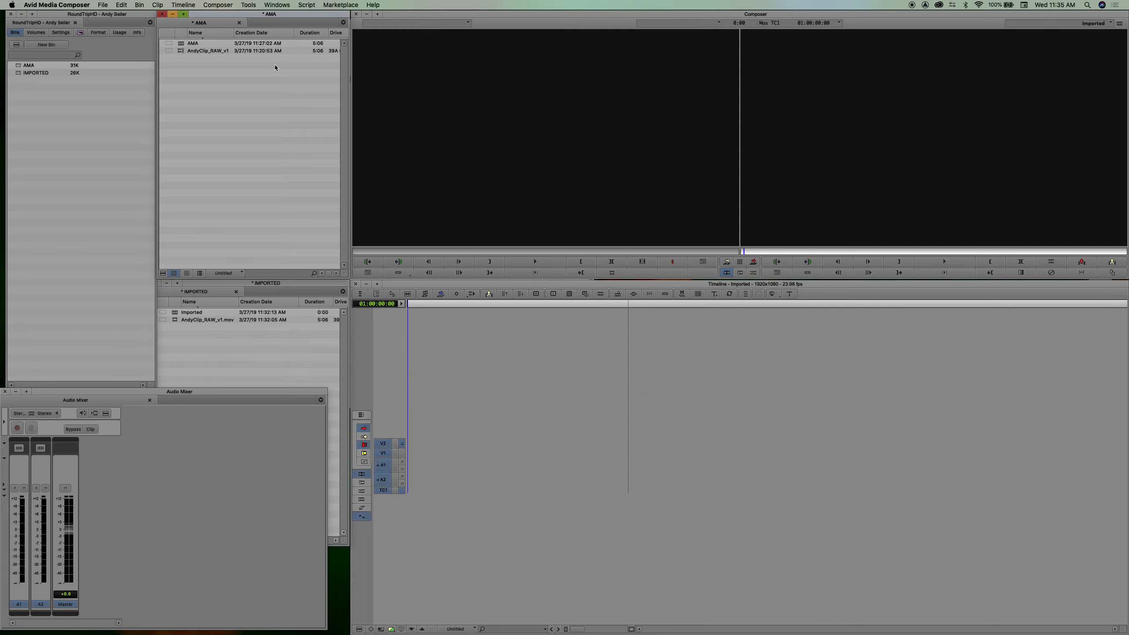
pyautogui.click(267, 366)
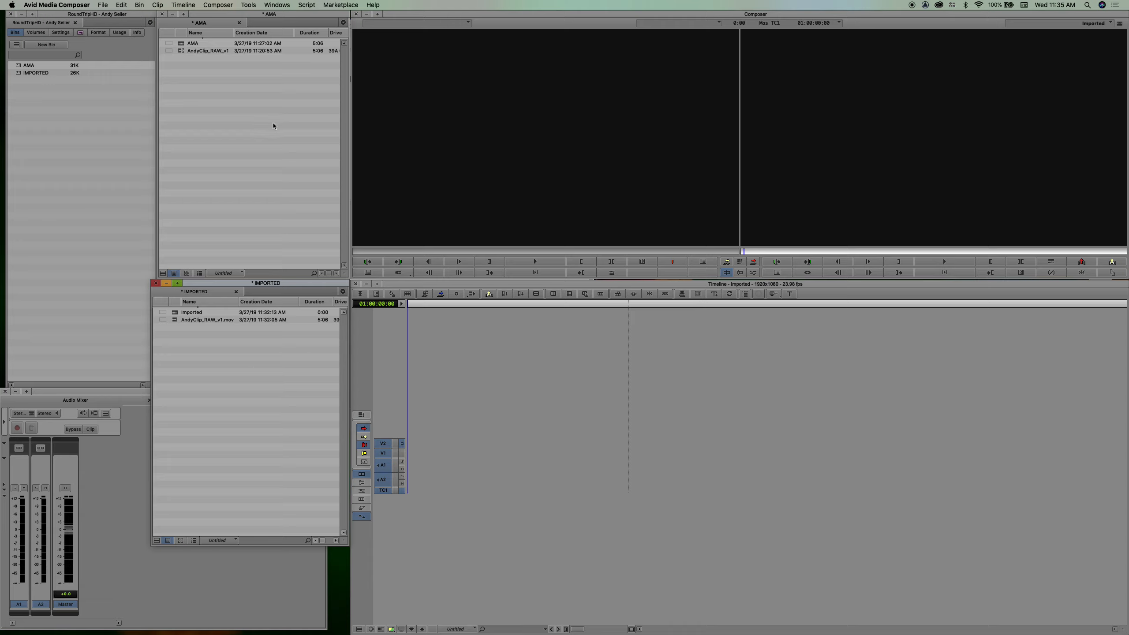
pyautogui.click(168, 37)
pyautogui.doubleClick(179, 44)
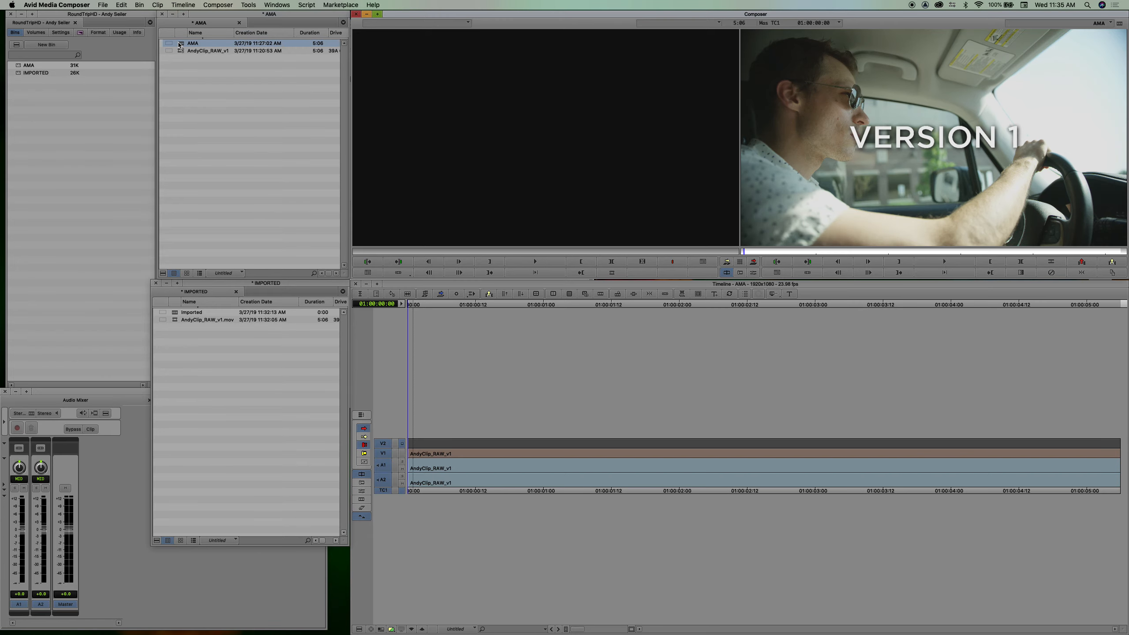
pyautogui.click(850, 297)
pyautogui.moveTo(850, 297); pyautogui.dragTo(471, 340)
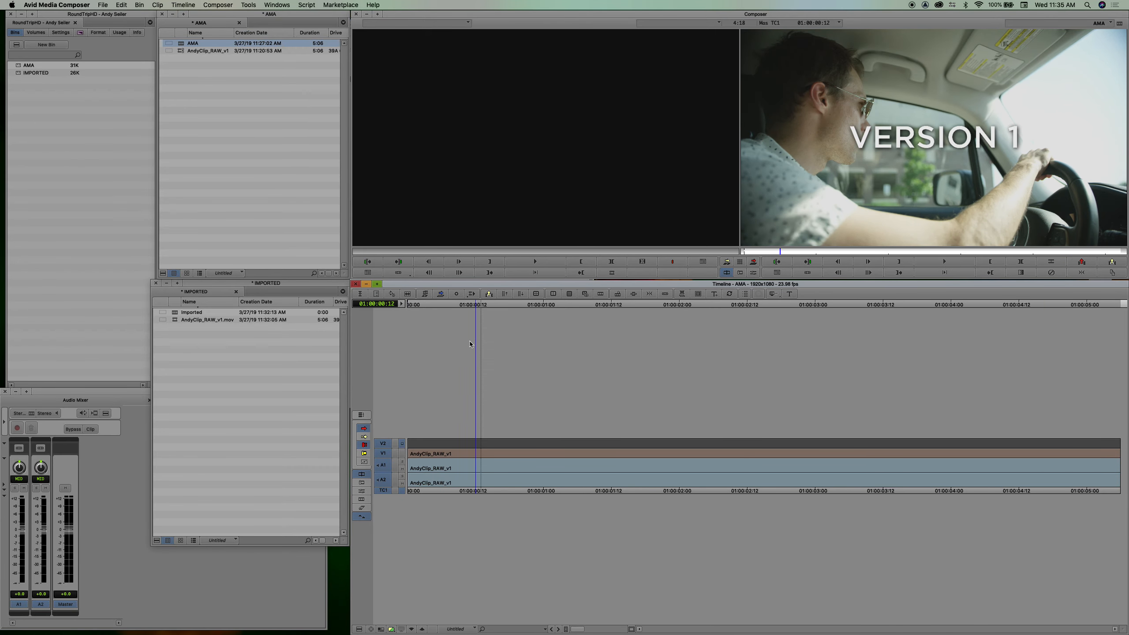
# Load the AndyClip_RAW_v1 clip from the AMA bin into the source monitor and scrub through it.
pyautogui.click(264, 156)
pyautogui.doubleClick(181, 52)
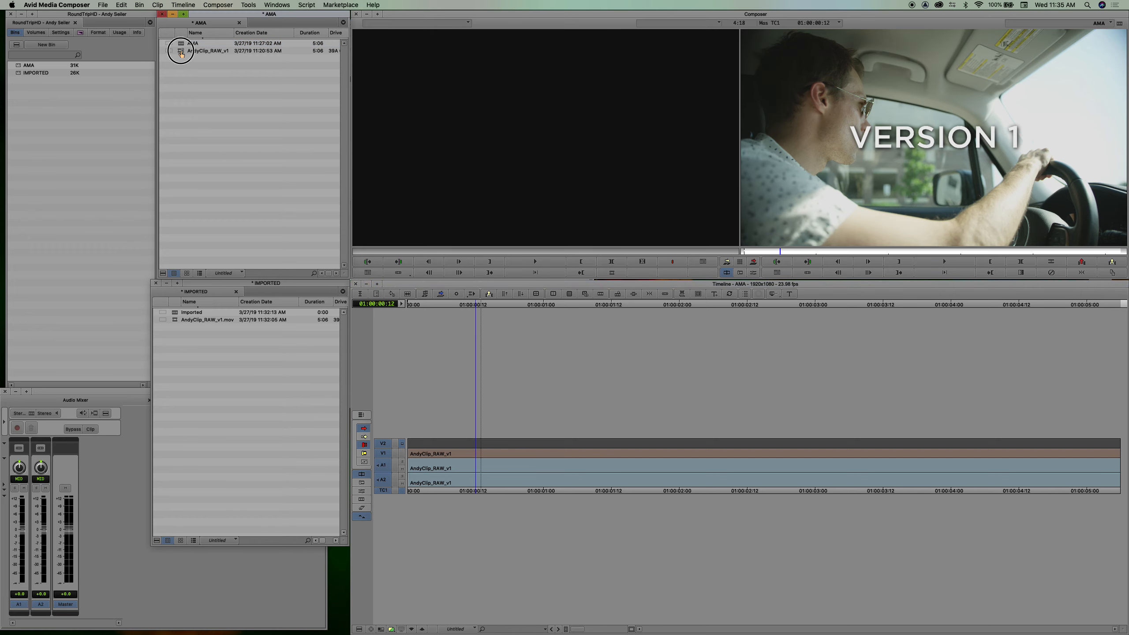
pyautogui.click(440, 252)
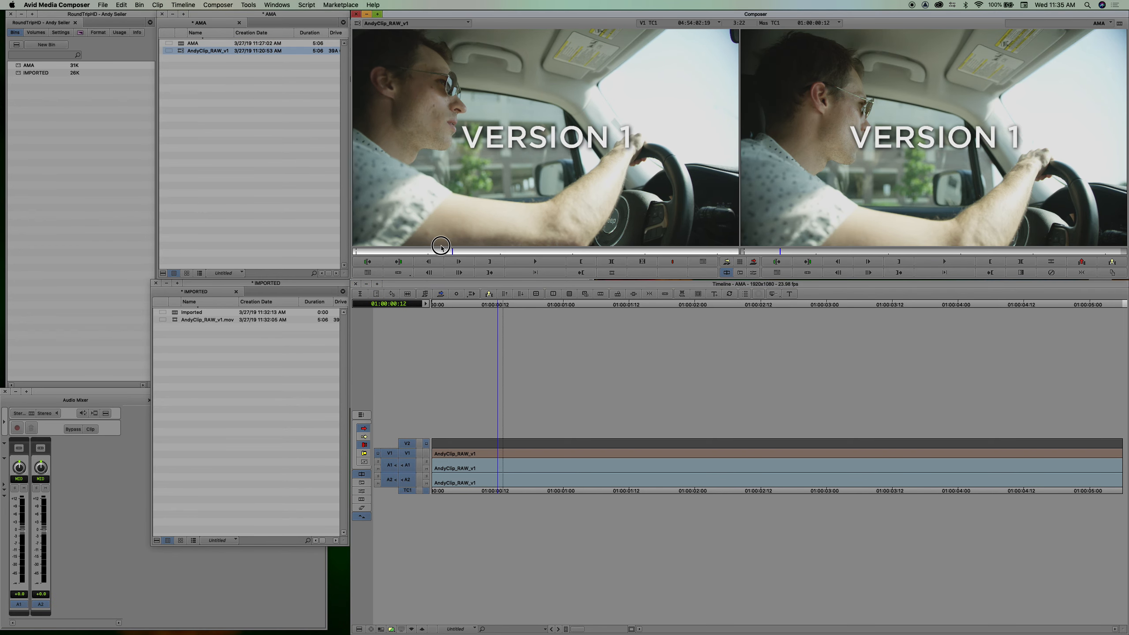
pyautogui.click(207, 126)
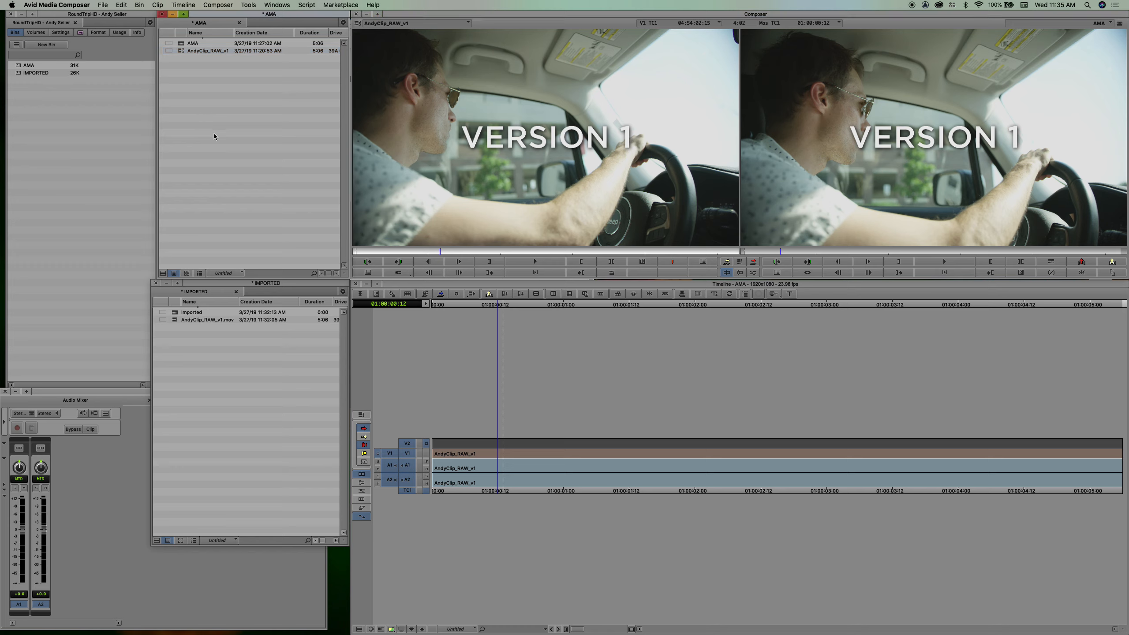
pyautogui.moveTo(244, 624)
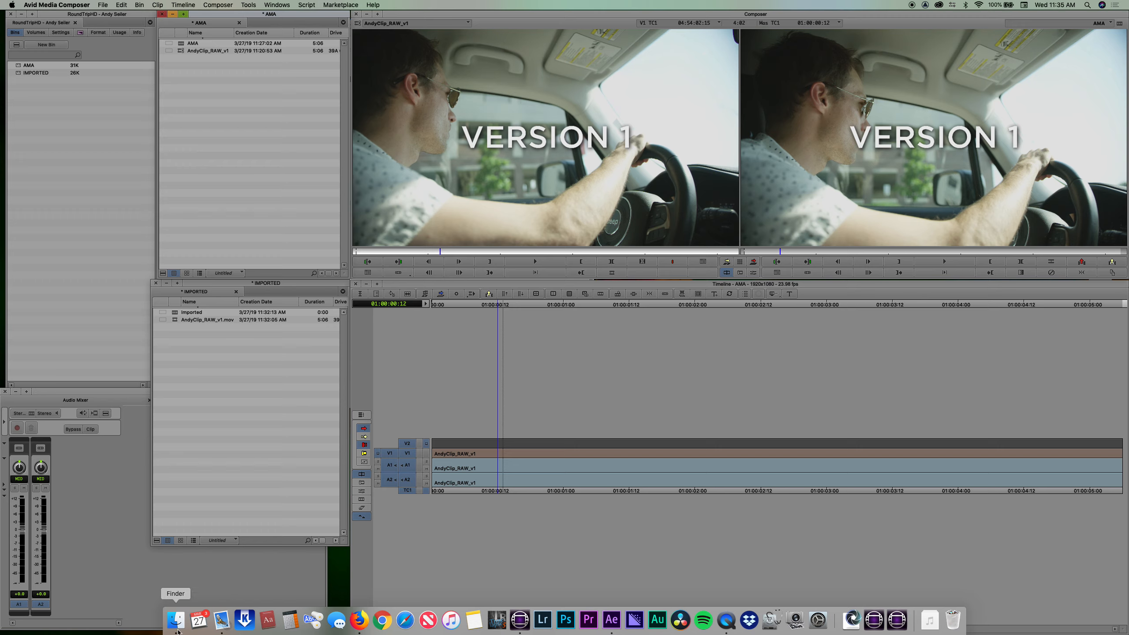
pyautogui.click(181, 51)
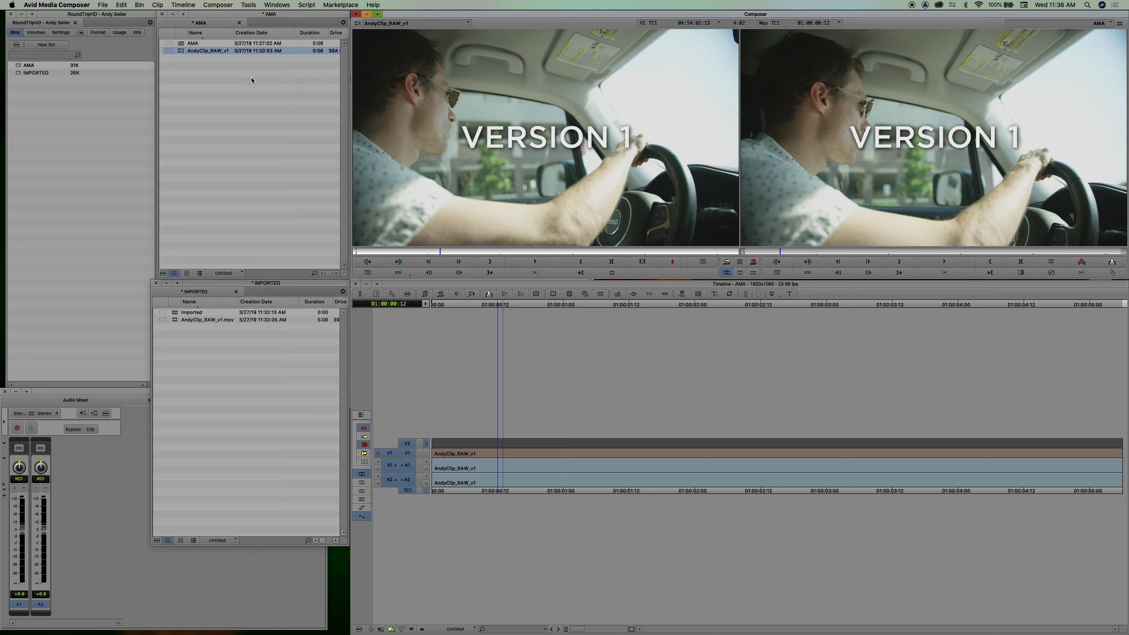
pyautogui.moveTo(168, 627)
pyautogui.click(230, 167)
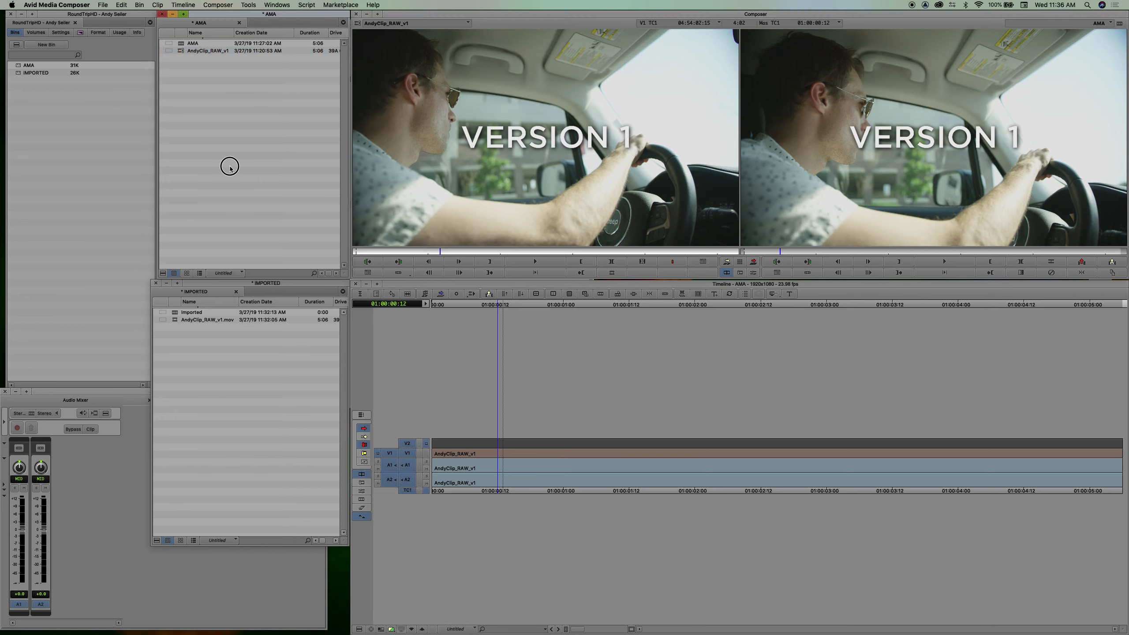
# Relink the AndyClip_RAW_v1 clip in the AMA bin to AndyClip_RAW_v2.mov from the versions folder.
pyautogui.click(181, 54)
pyautogui.rightClick(181, 54)
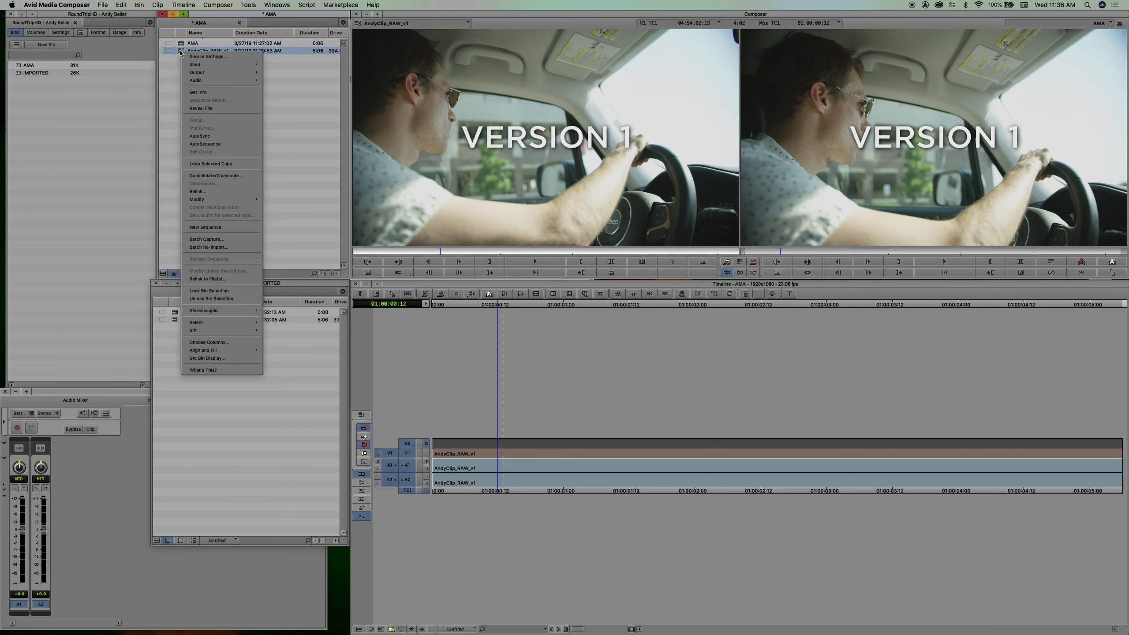
pyautogui.click(218, 279)
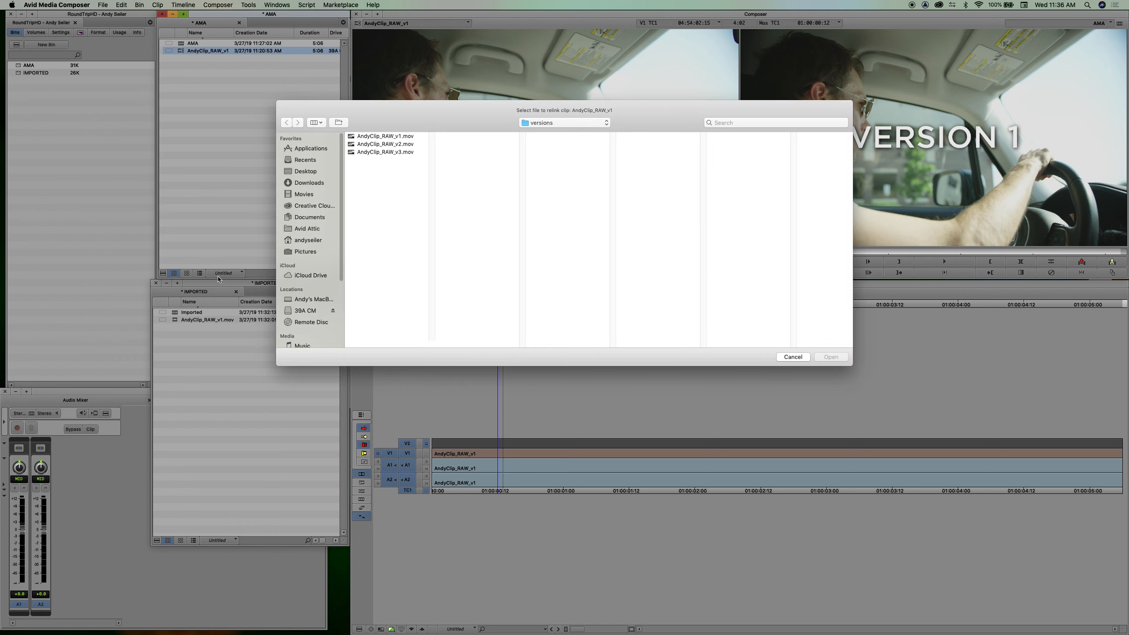
pyautogui.click(411, 144)
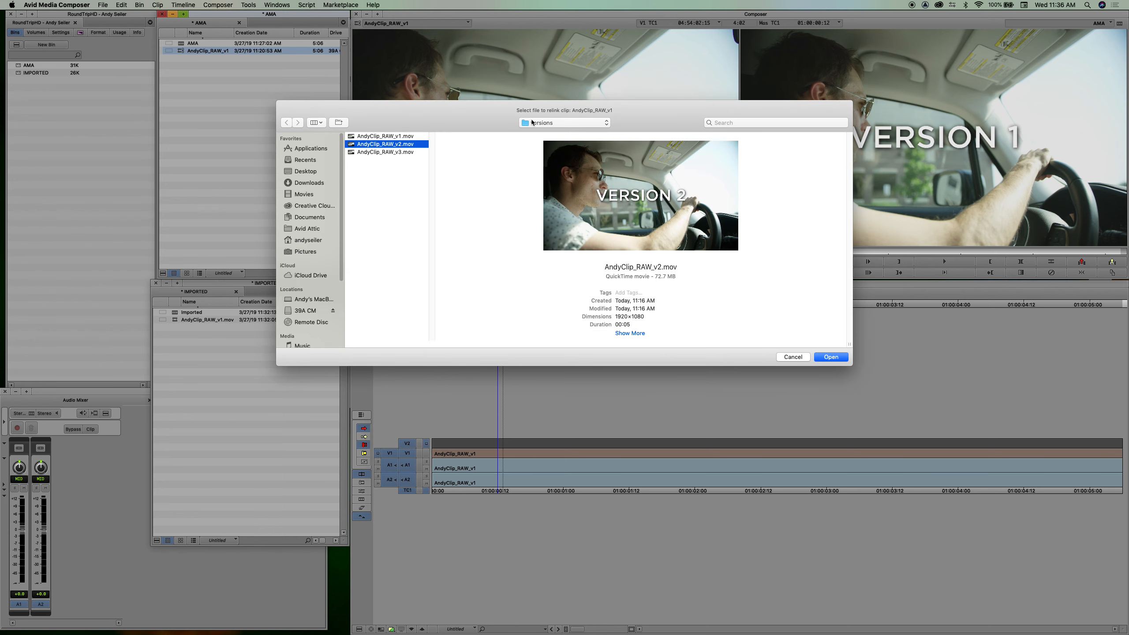
pyautogui.click(392, 153)
pyautogui.click(395, 146)
pyautogui.press('Up')
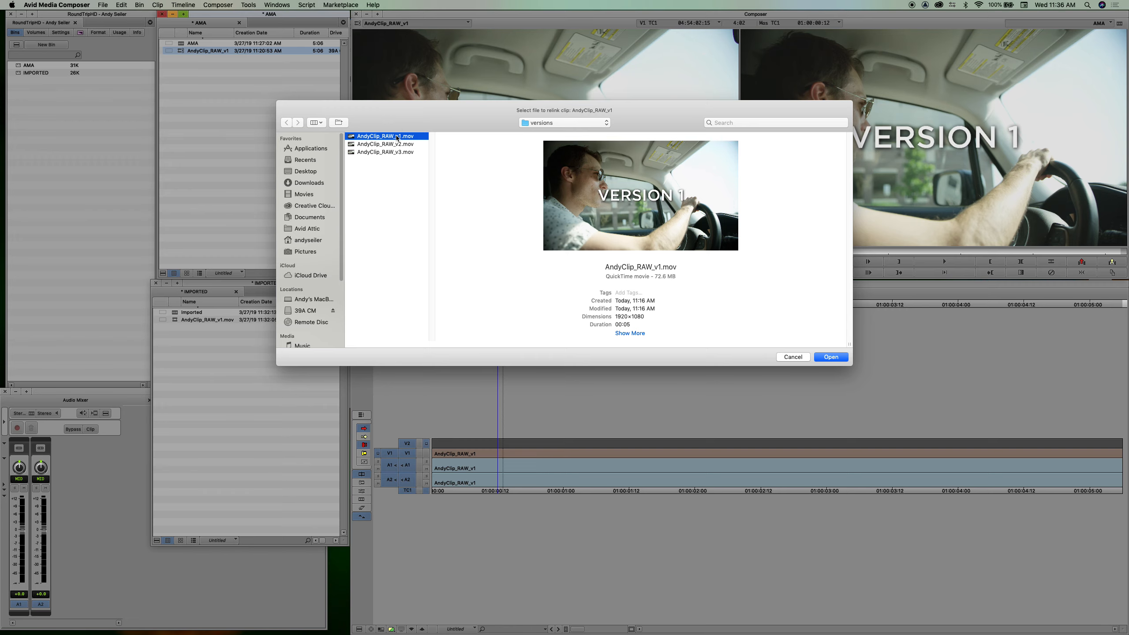
pyautogui.click(398, 145)
pyautogui.click(846, 358)
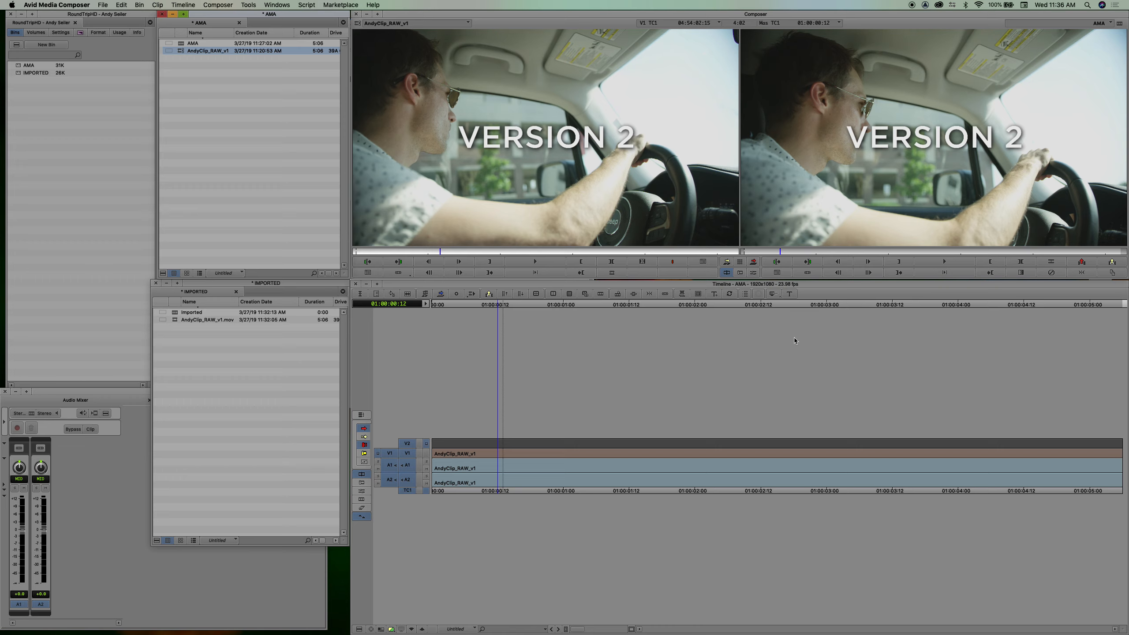
# Reload the relinked clip in the source monitor and scrub through it to check the new version.
pyautogui.click(226, 166)
pyautogui.doubleClick(182, 50)
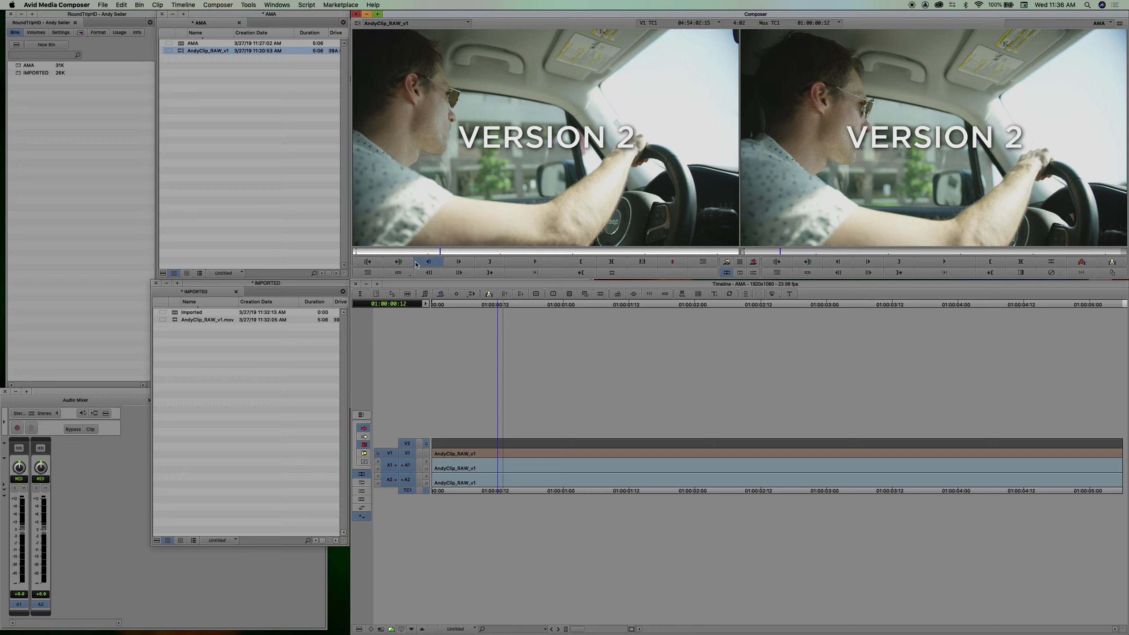
pyautogui.moveTo(460, 251)
pyautogui.mouseDown()
pyautogui.moveTo(491, 252)
pyautogui.moveTo(479, 252)
pyautogui.mouseUp()
# Relink the AndyClip_RAW_v1 clip in the AMA bin to AndyClip_RAW_v3.mov from the versions folder.
pyautogui.click(300, 100)
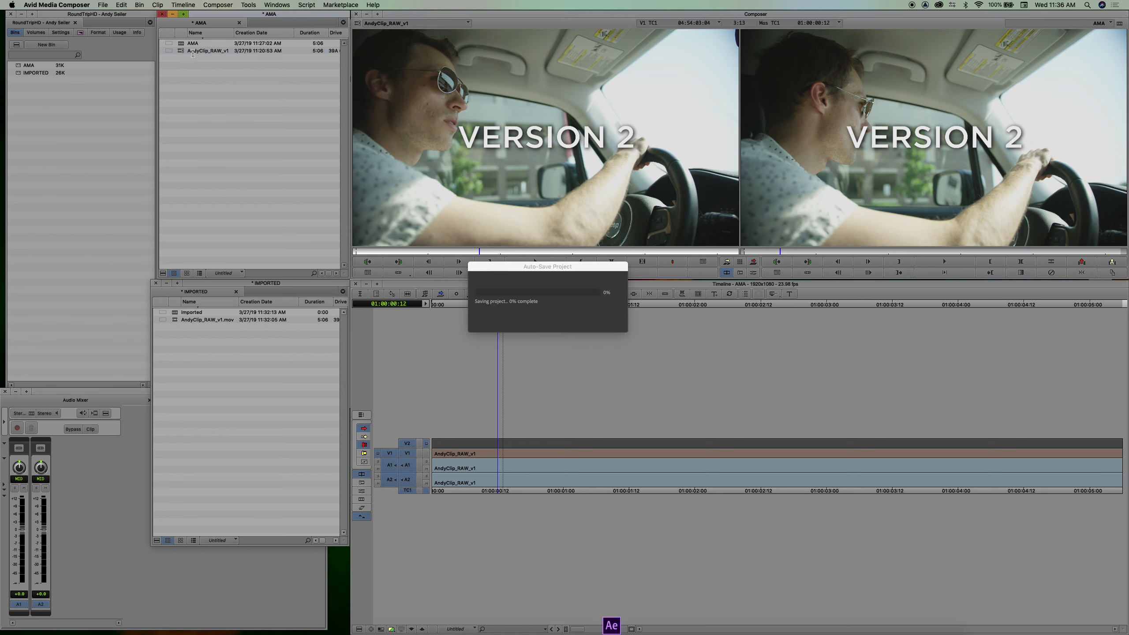
pyautogui.rightClick(181, 53)
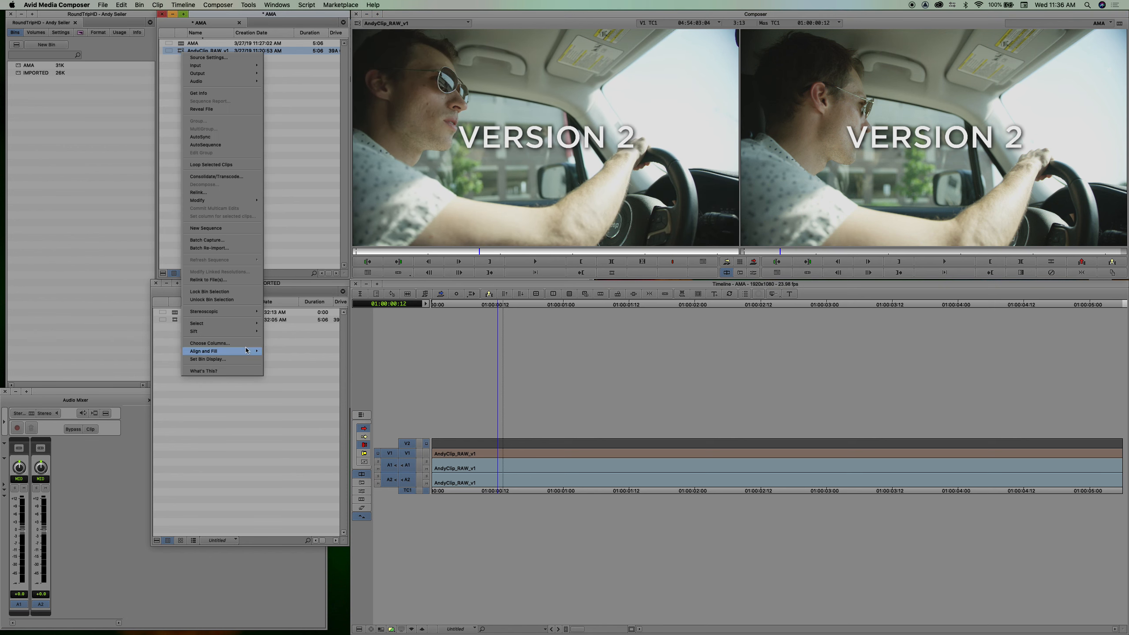
pyautogui.moveTo(224, 204)
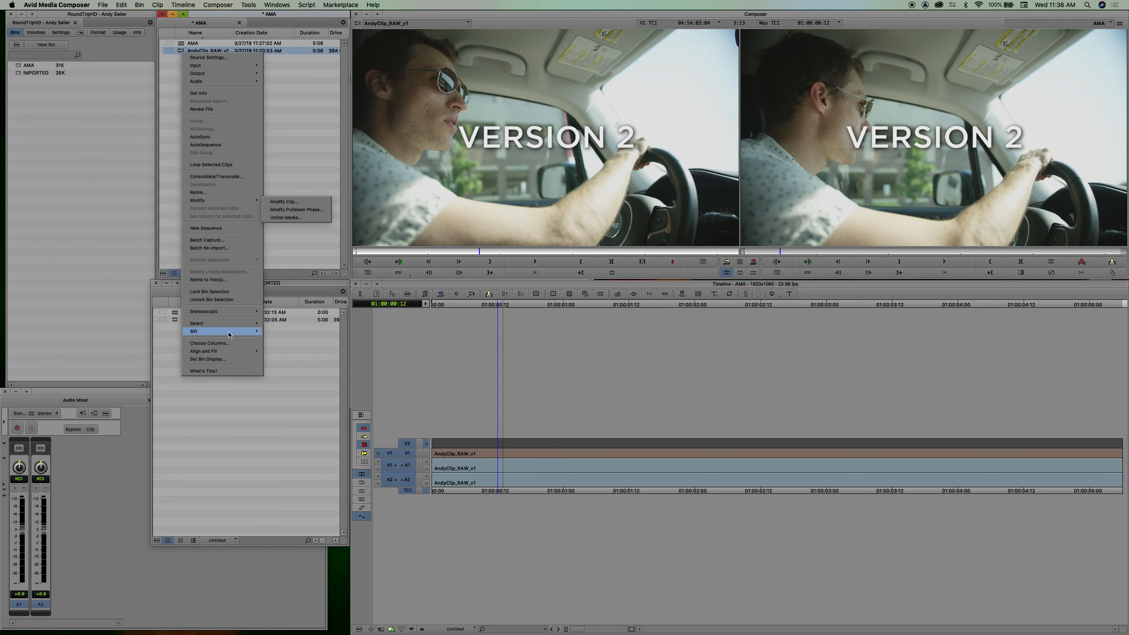
pyautogui.click(227, 279)
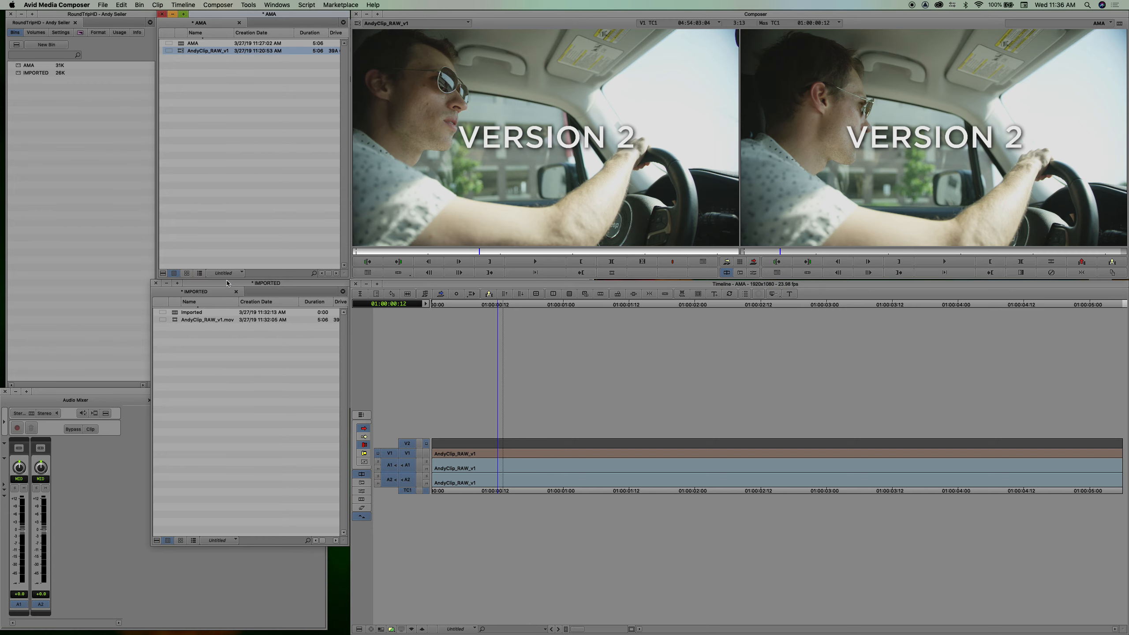
pyautogui.click(404, 153)
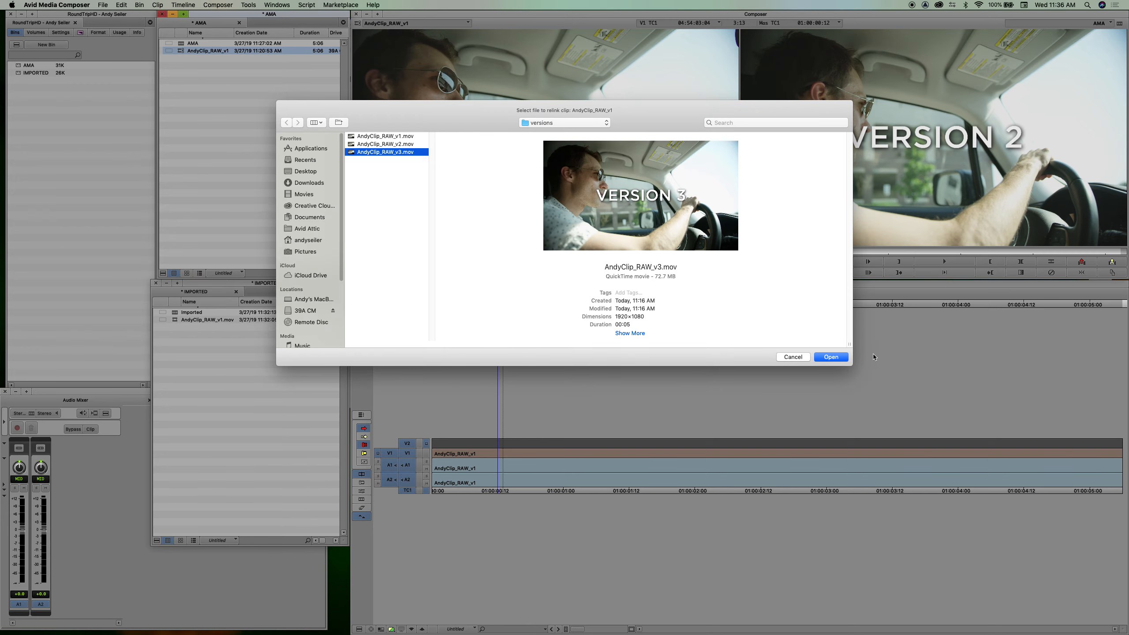
pyautogui.click(830, 358)
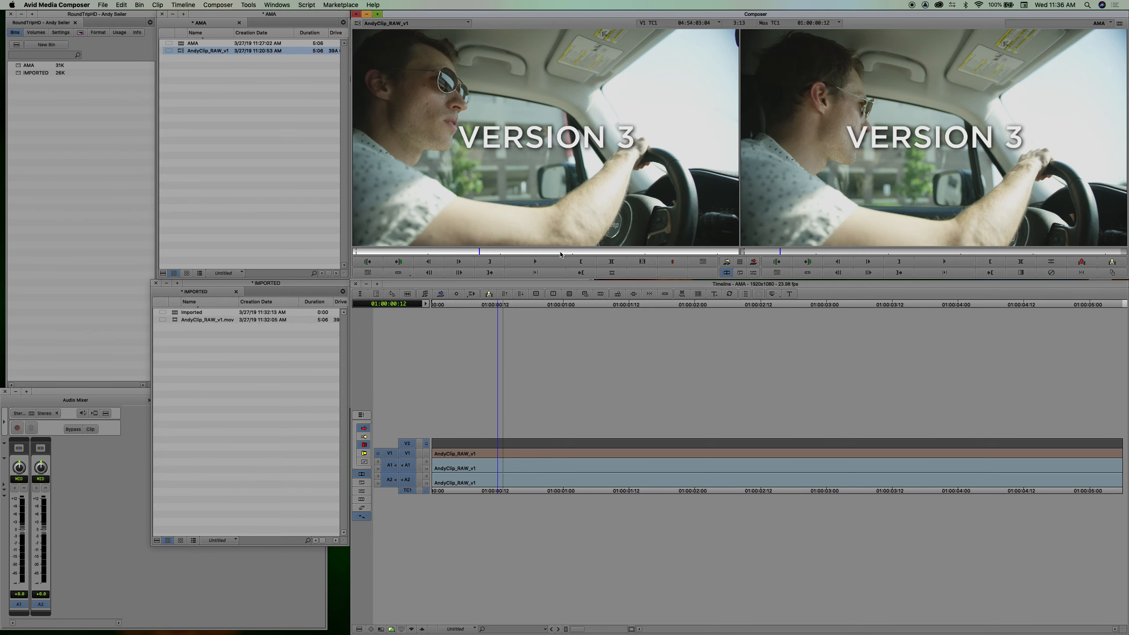
# Scrub the source clip back to an earlier frame to check the v3 relink, and select AndyClip_RAW_v1 in the AMA bin.
pyautogui.moveTo(561, 256); pyautogui.dragTo(376, 249)
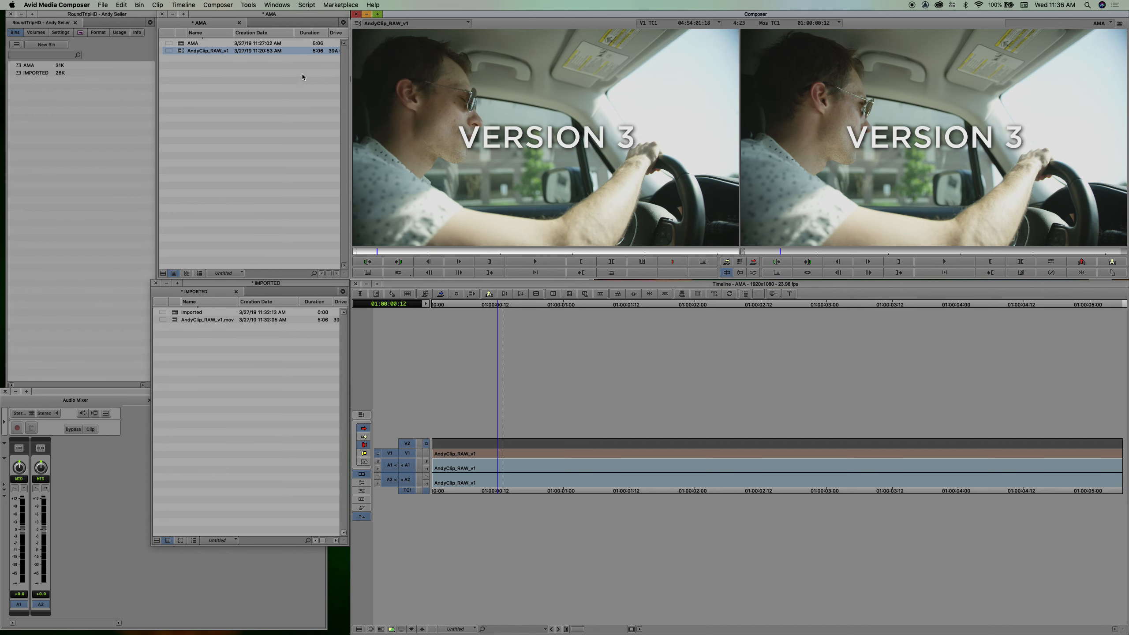
pyautogui.click(251, 65)
pyautogui.click(182, 51)
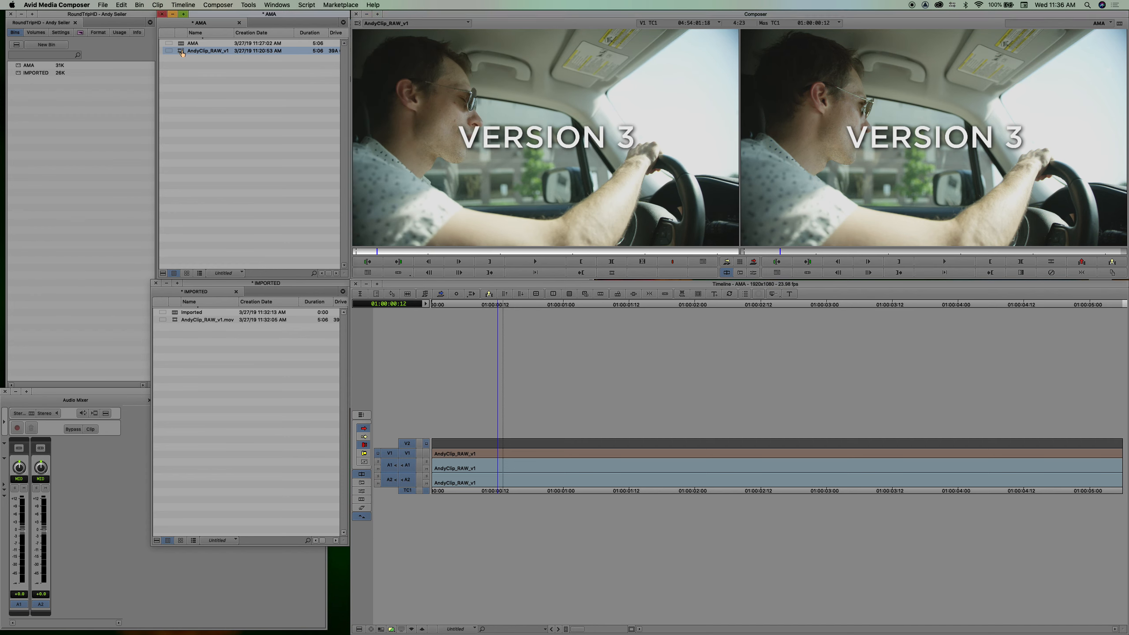
# Load AndyClip_RAW_v1.mov from the IMPORTED bin into the source monitor and scrub through it to check its version.
pyautogui.click(213, 372)
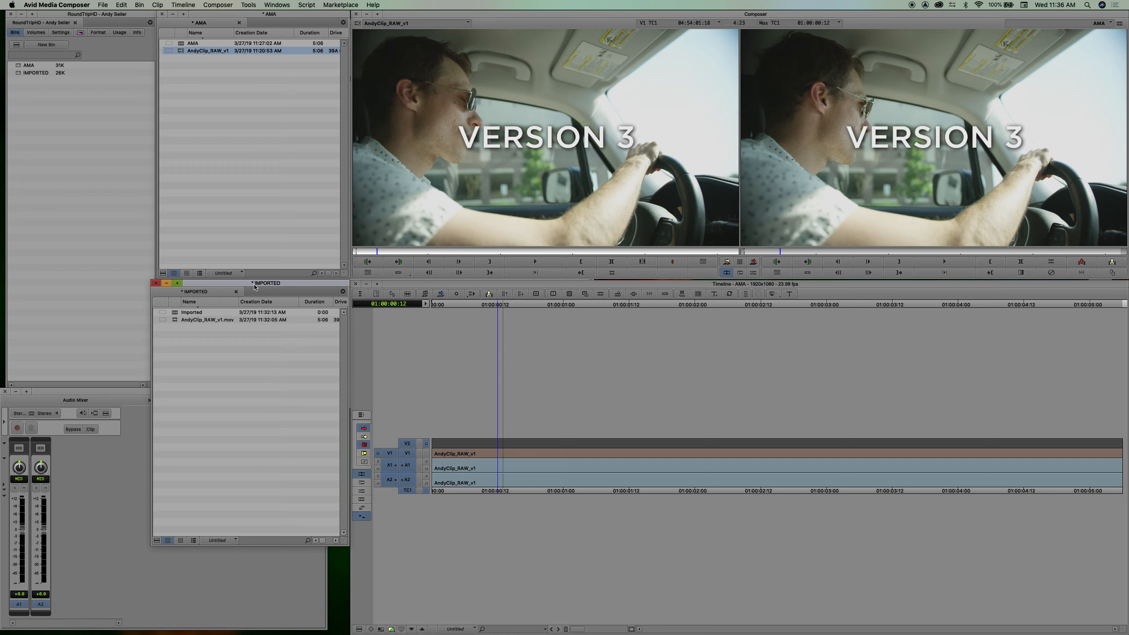
pyautogui.moveTo(255, 287)
pyautogui.mouseDown()
pyautogui.moveTo(252, 270)
pyautogui.moveTo(256, 287)
pyautogui.mouseUp()
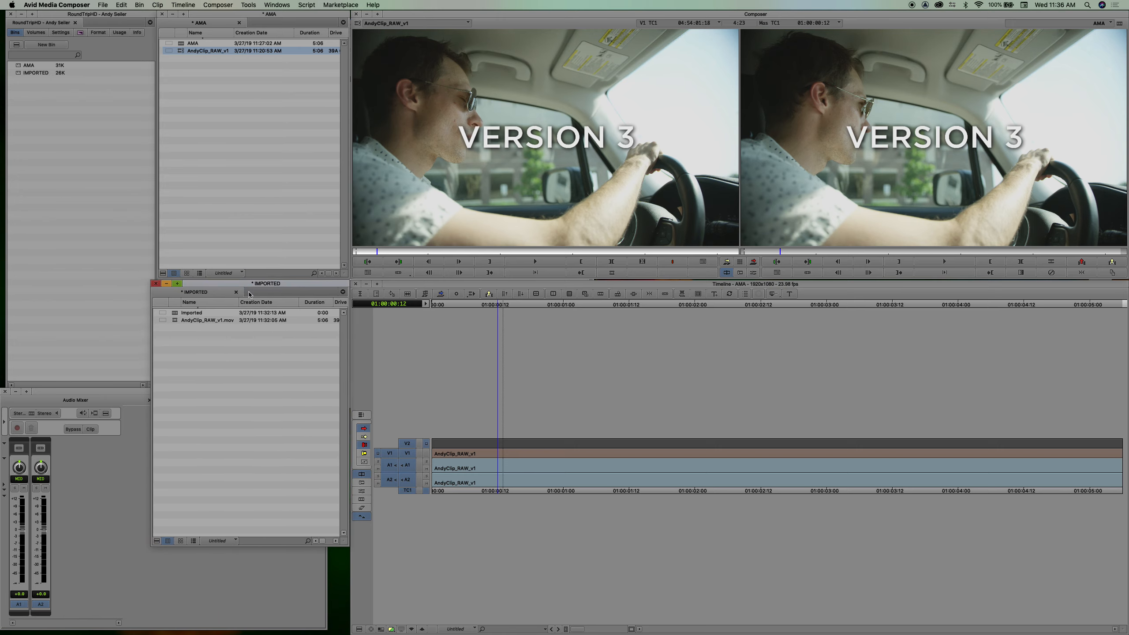
pyautogui.doubleClick(176, 323)
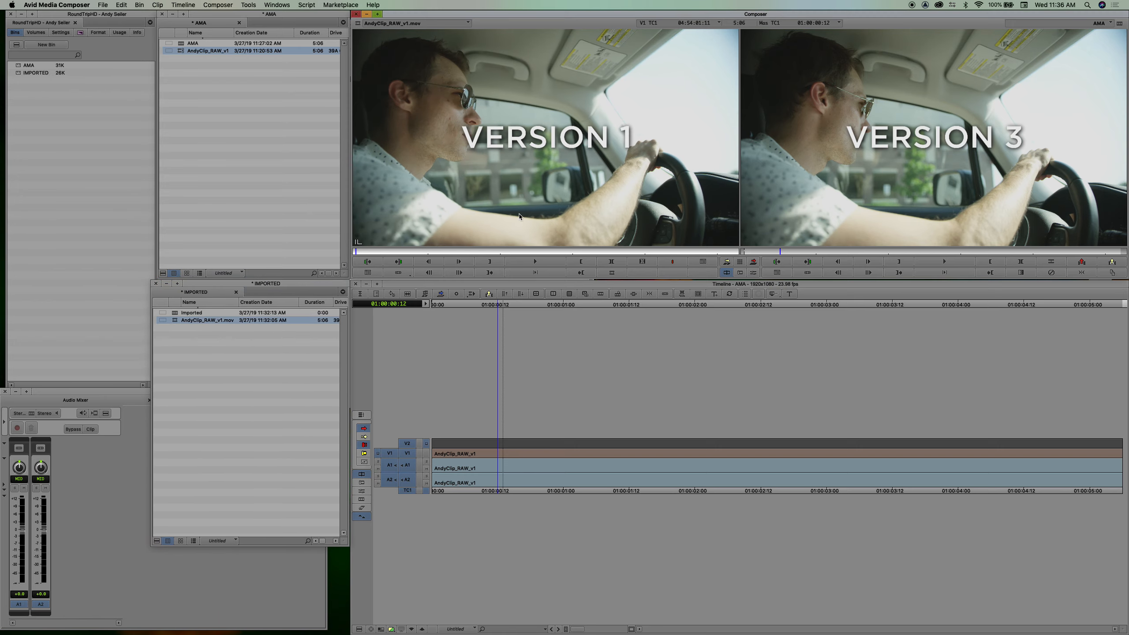
pyautogui.moveTo(408, 252); pyautogui.dragTo(467, 252)
# Reveal the media files of the imported AndyClip_RAW_v1.mov in Finder, and close the Finder window after viewing them.
pyautogui.click(173, 320)
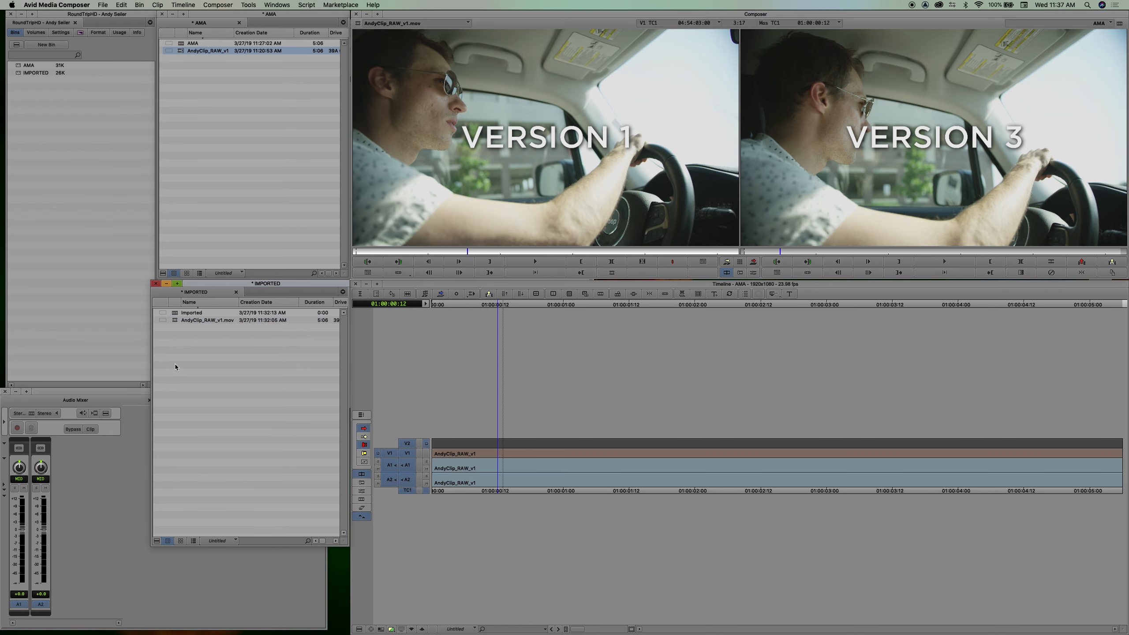
pyautogui.rightClick(173, 321)
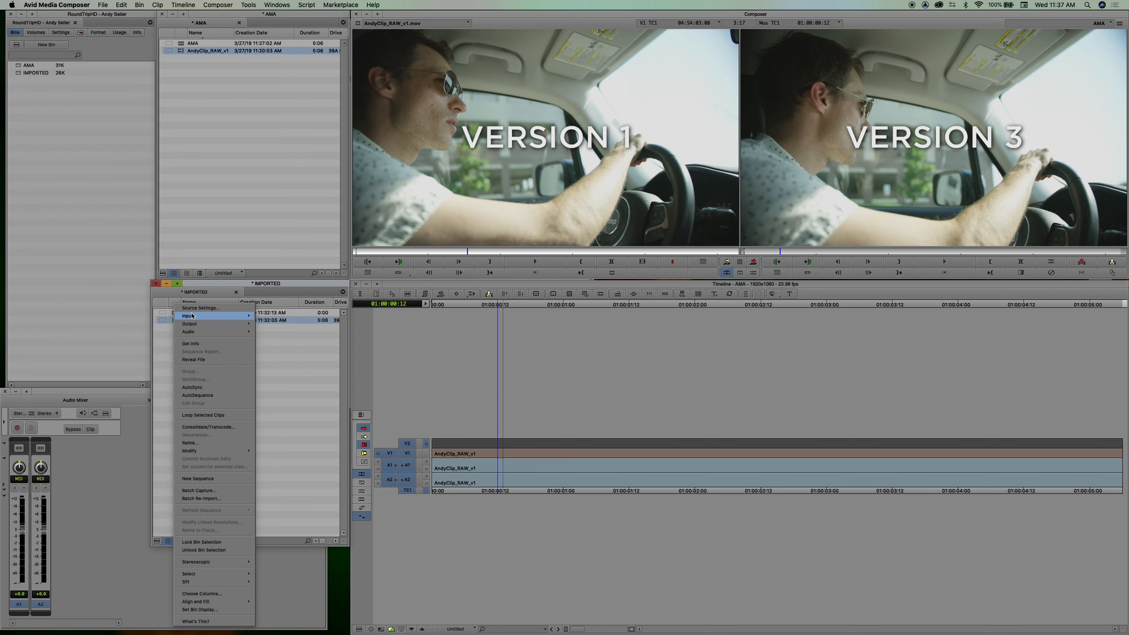
pyautogui.click(208, 360)
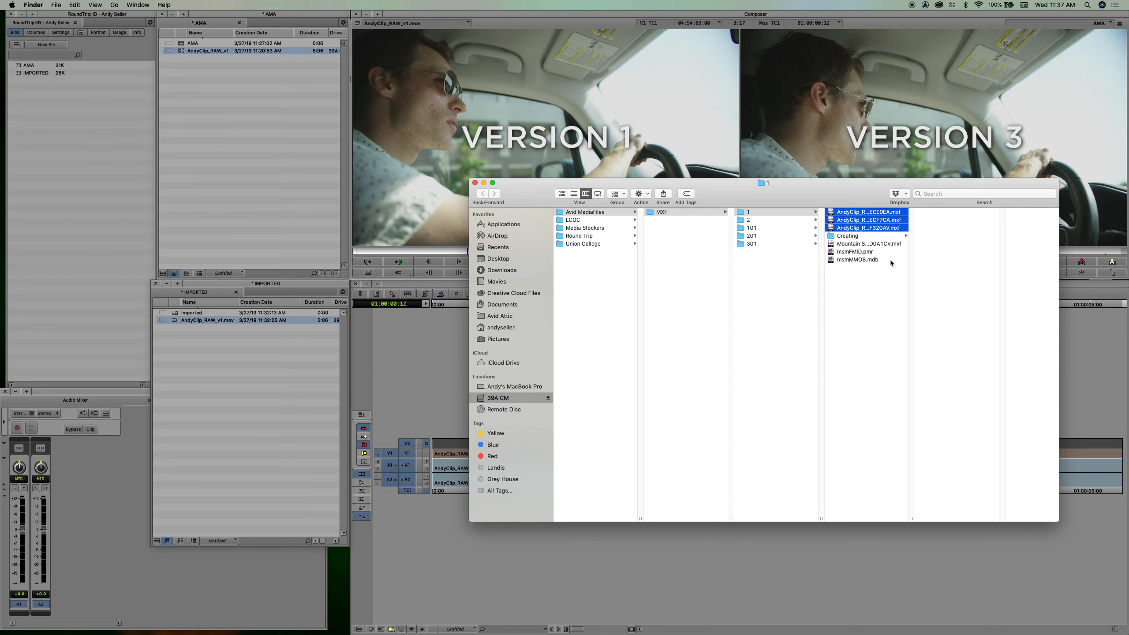
pyautogui.click(474, 183)
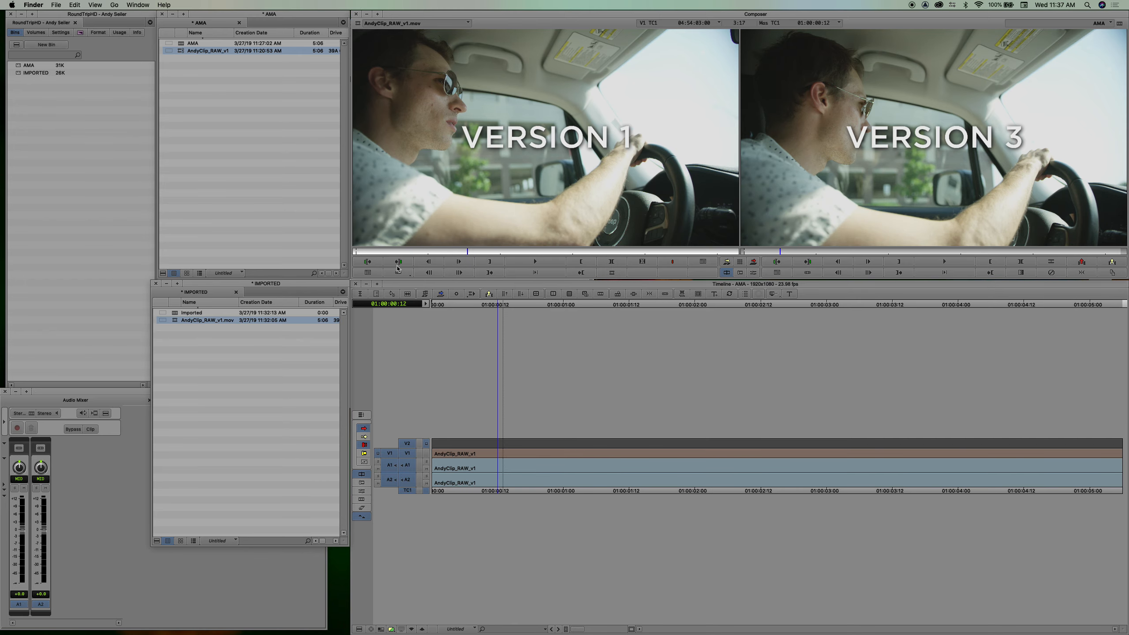
pyautogui.click(218, 417)
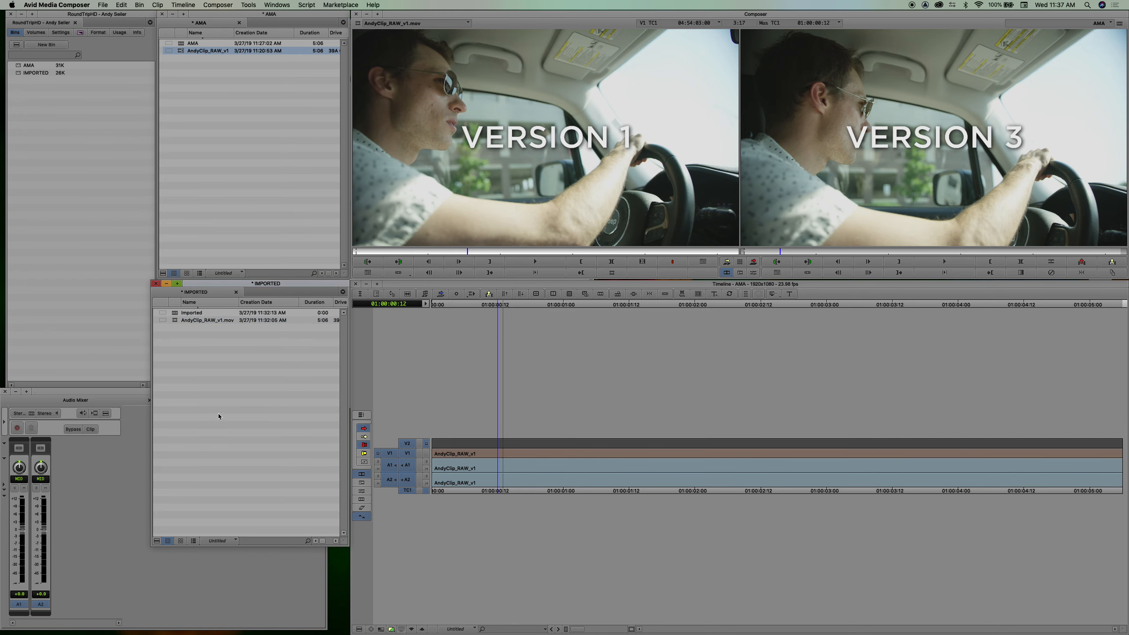
# Load the Imported sequence, edit AndyClip_RAW_v1.mov into it, and scrub the timeline back to an early frame.
pyautogui.doubleClick(175, 314)
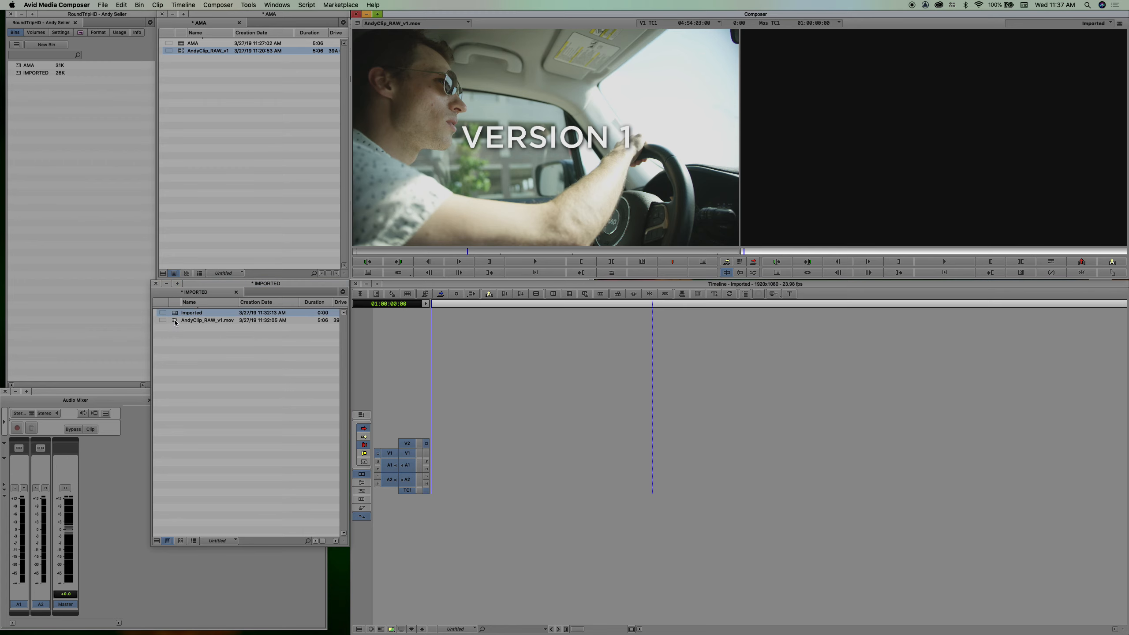
pyautogui.doubleClick(174, 318)
pyautogui.moveTo(609, 161); pyautogui.dragTo(623, 398)
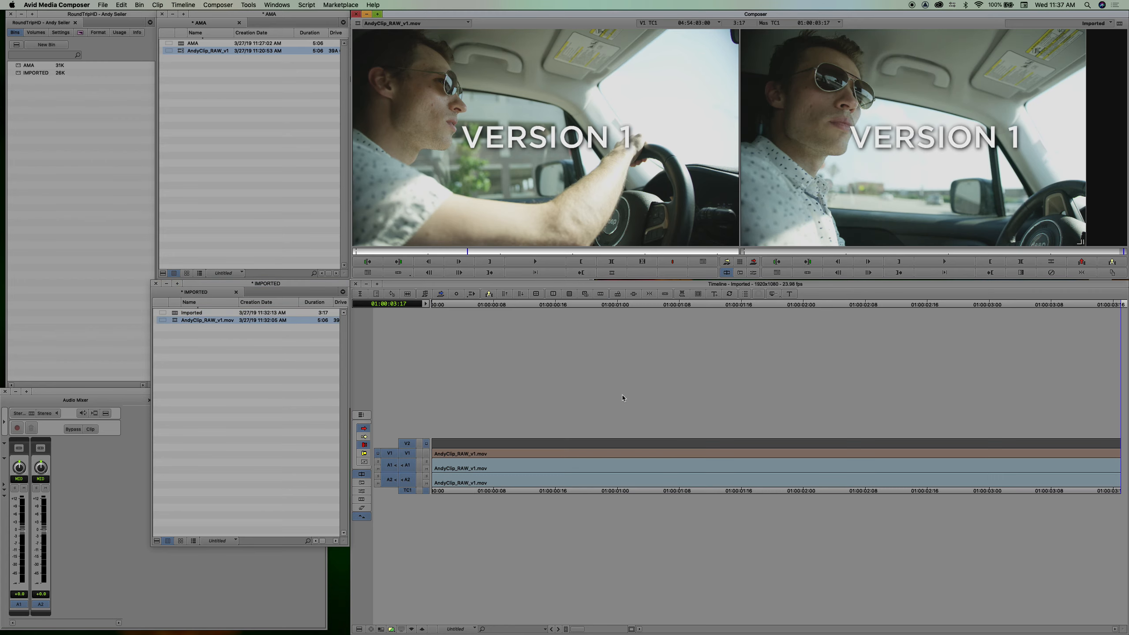
pyautogui.moveTo(640, 313); pyautogui.dragTo(500, 299)
# Start a batch re-import of AndyClip_RAW_v1.mov from the IMPORTED bin, including all clips rather than offline ones only.
pyautogui.click(183, 337)
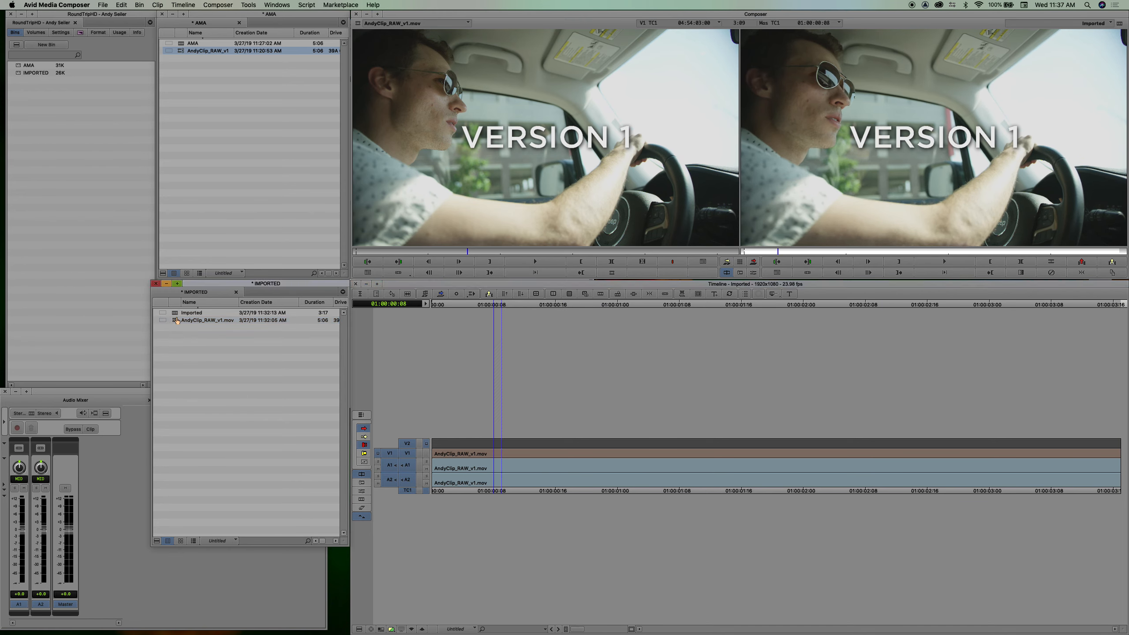
pyautogui.rightClick(175, 323)
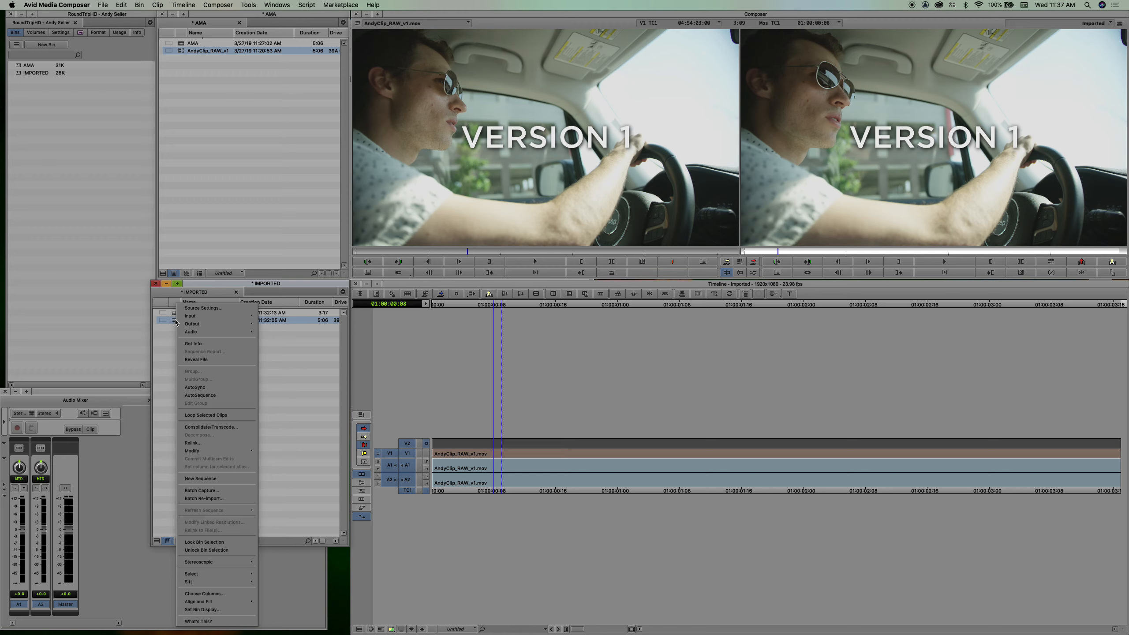
pyautogui.click(204, 498)
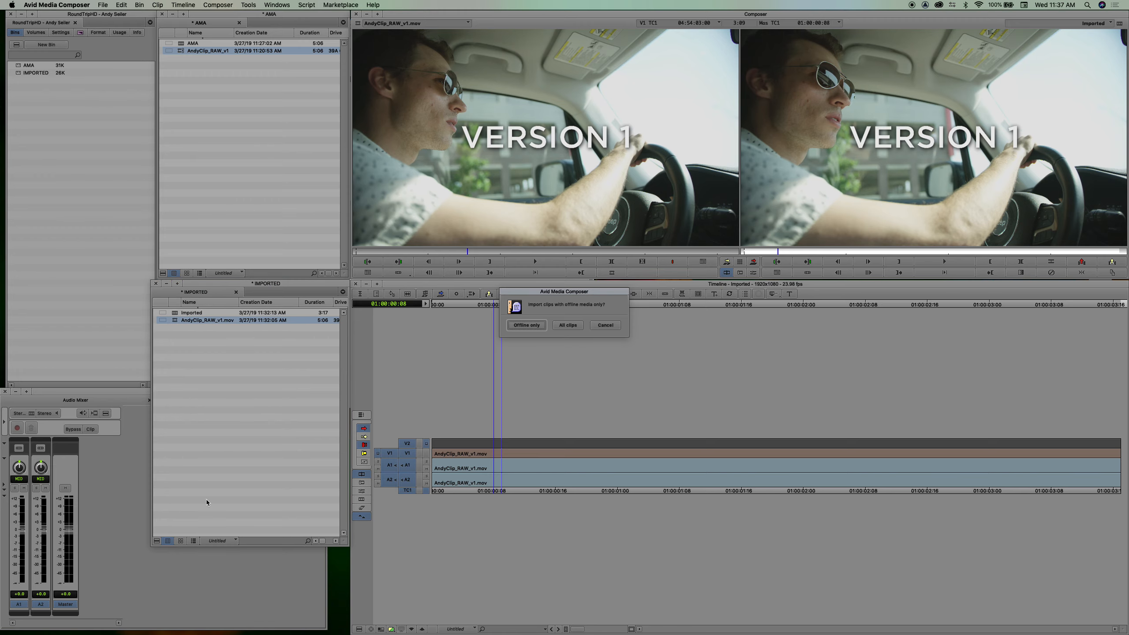
pyautogui.click(568, 326)
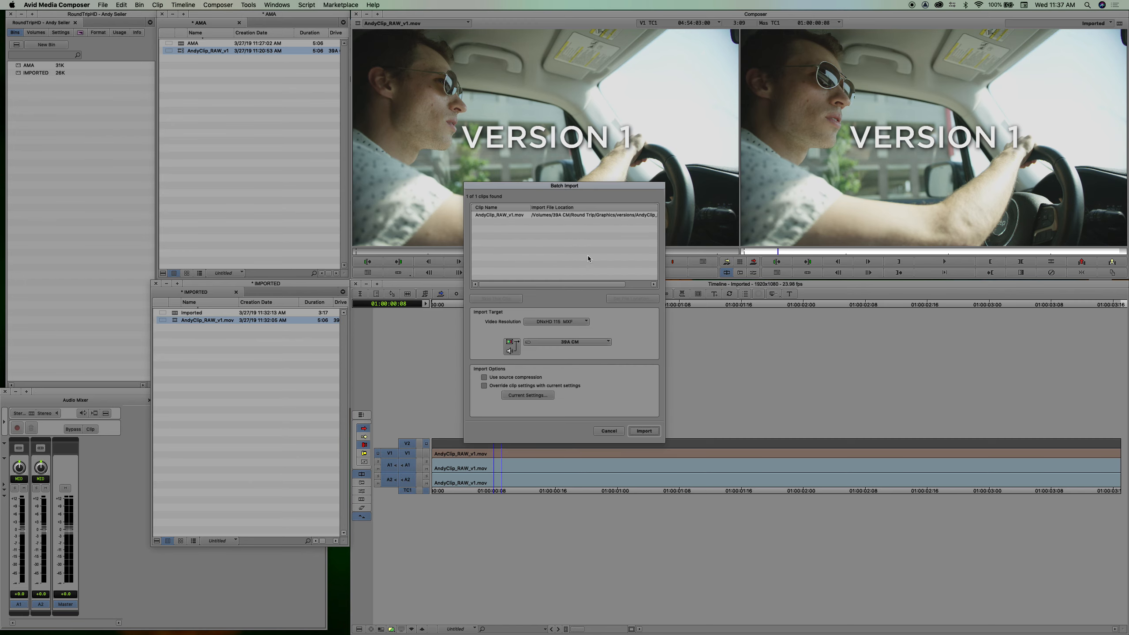
# Set the import file location for AndyClip_RAW_v1.mov to AndyClip_RAW_v3.mov in the versions folder.
pyautogui.click(550, 216)
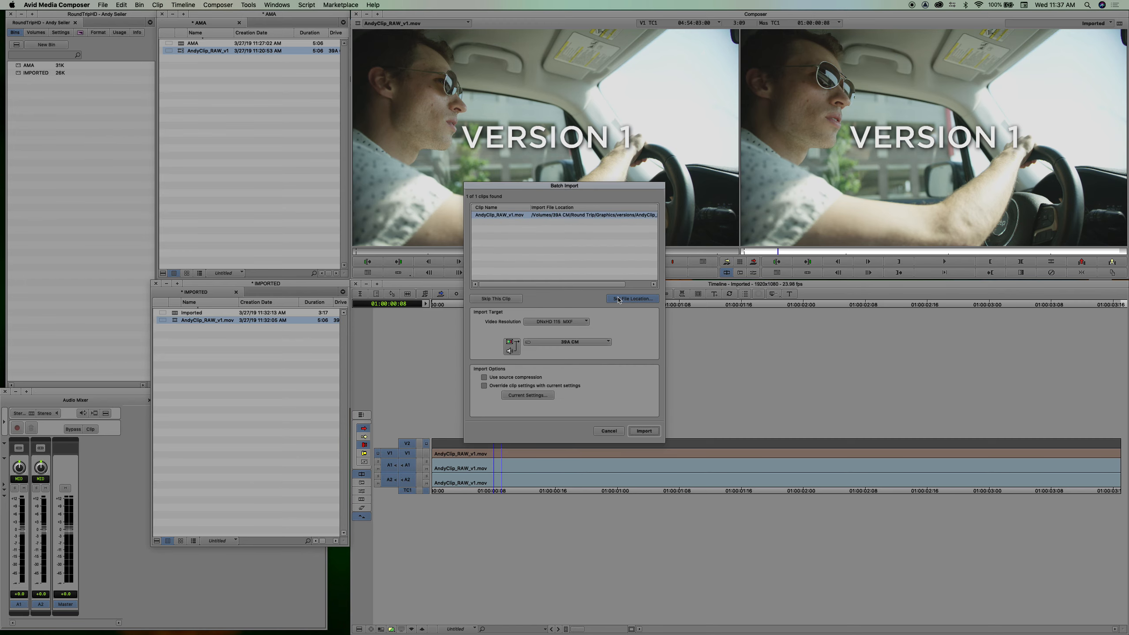
pyautogui.click(635, 298)
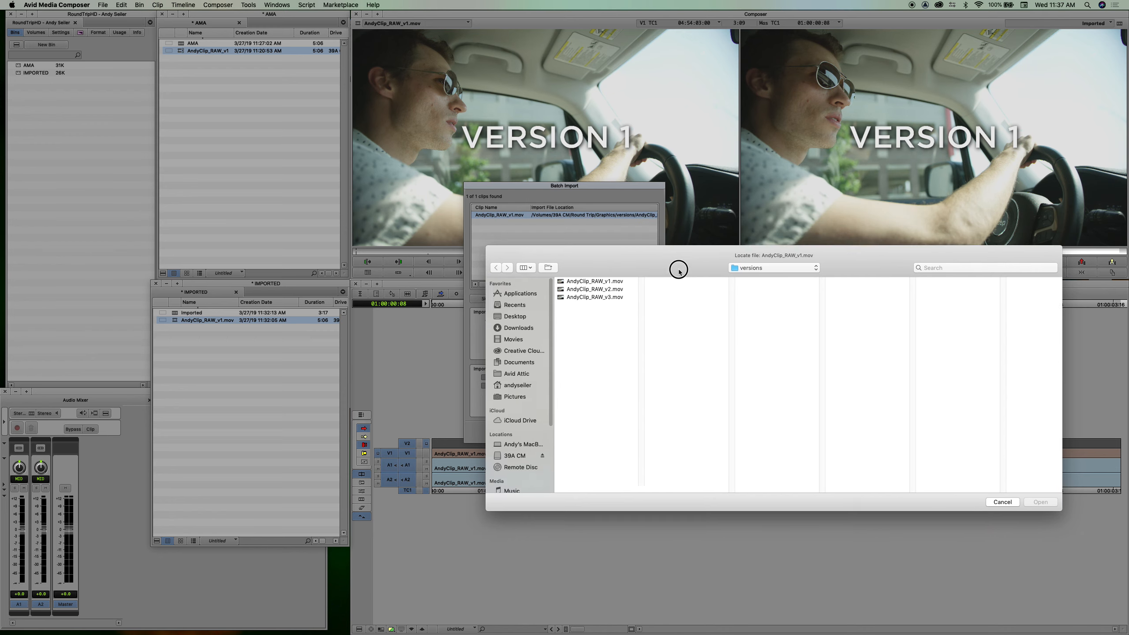
pyautogui.click(613, 307)
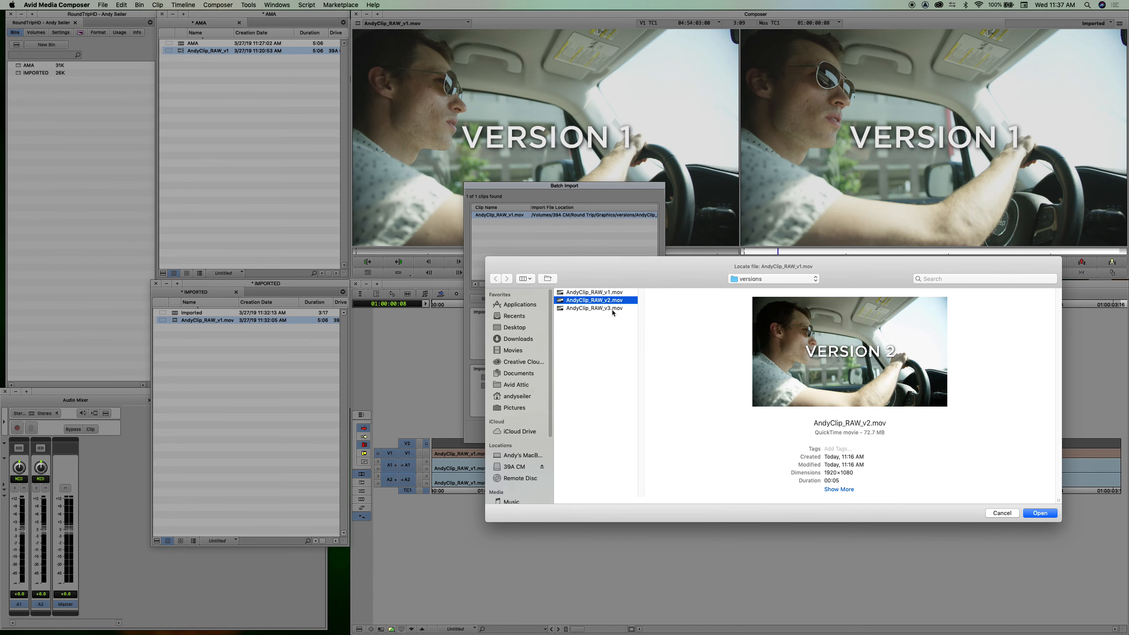
pyautogui.click(614, 296)
pyautogui.click(612, 300)
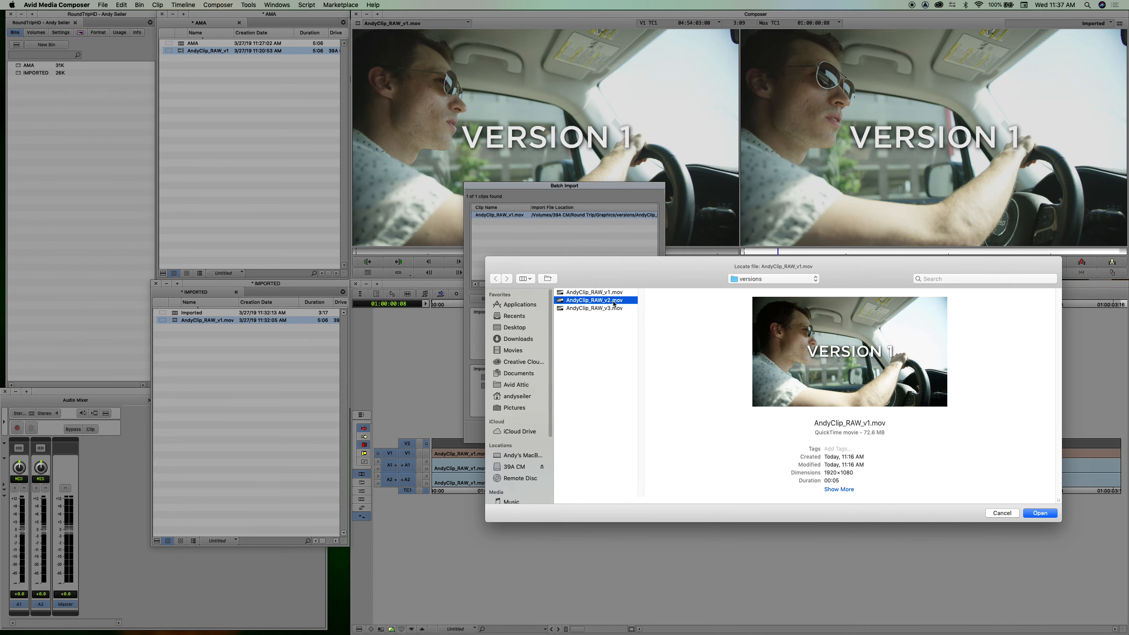
pyautogui.click(611, 308)
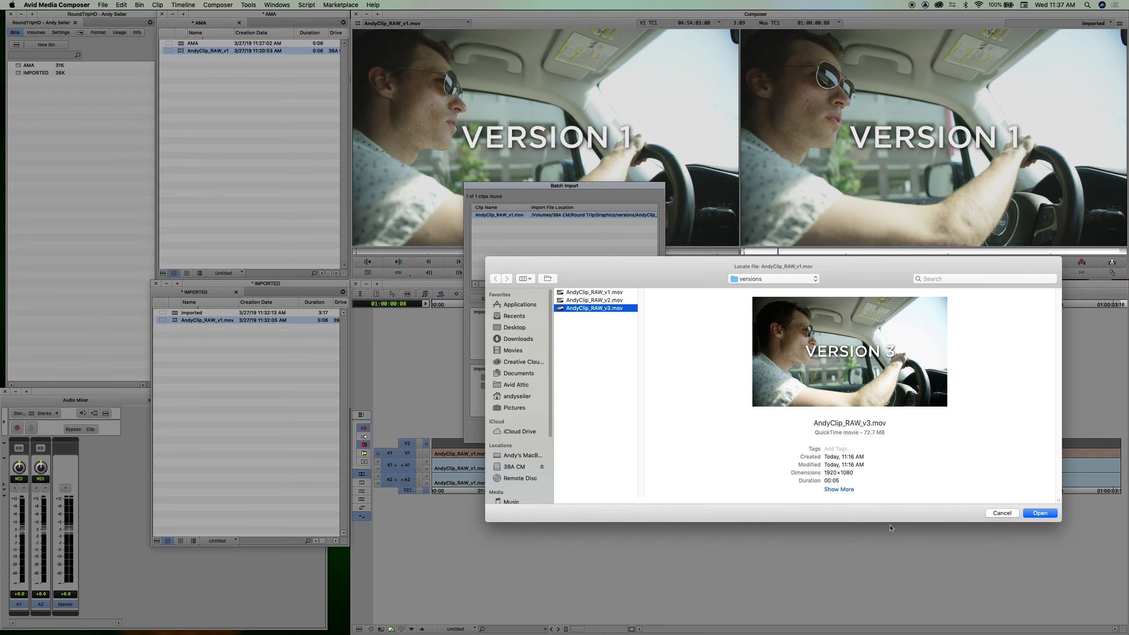
pyautogui.click(1042, 514)
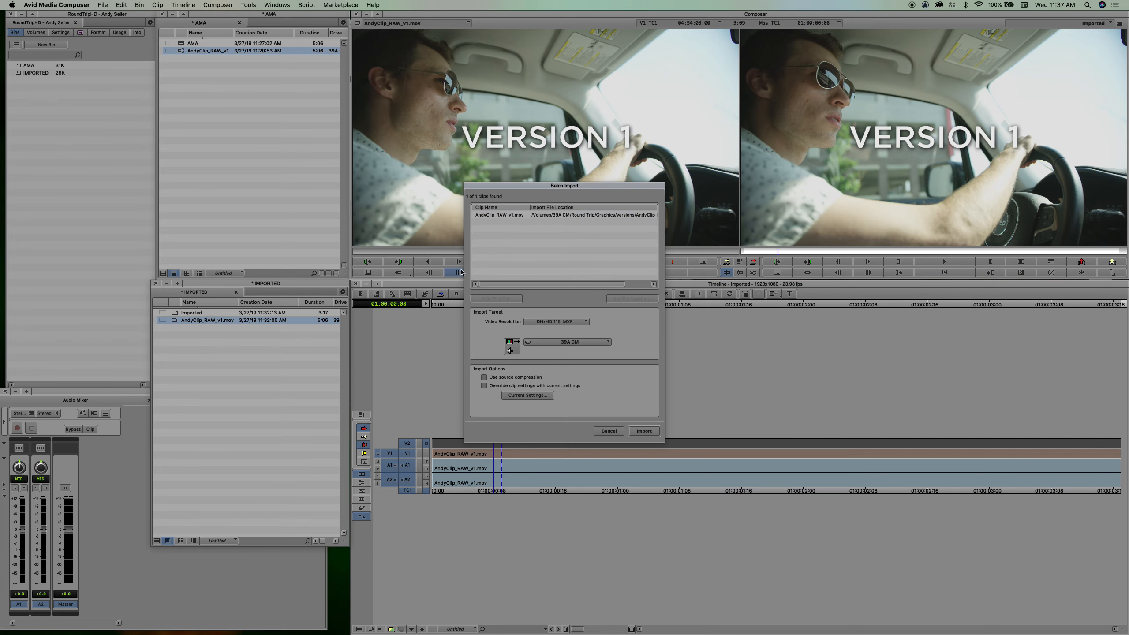
# Review the target drive and video resolution choices, keep 39A CM and DNxHD 115 MXF, and run the batch import.
pyautogui.click(569, 342)
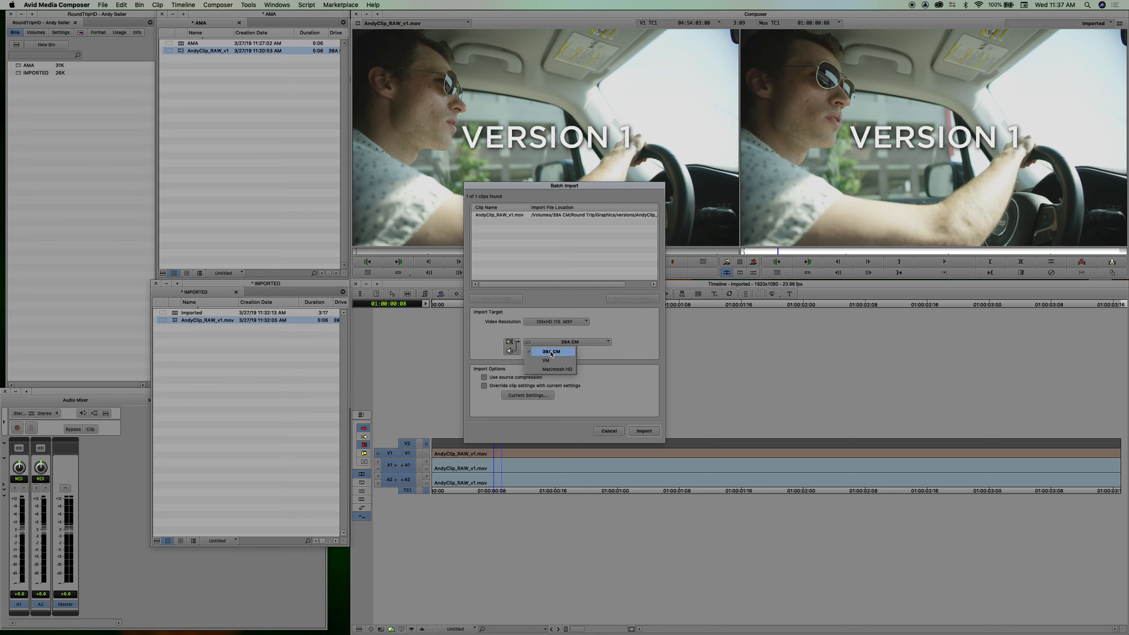
pyautogui.click(642, 332)
pyautogui.click(559, 322)
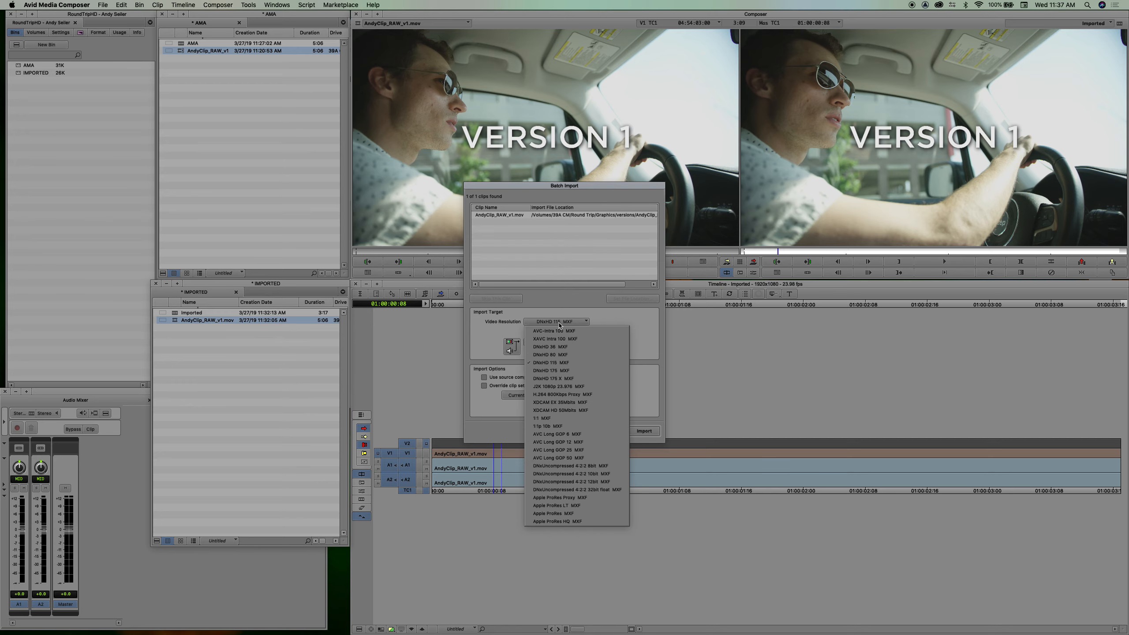
pyautogui.click(489, 327)
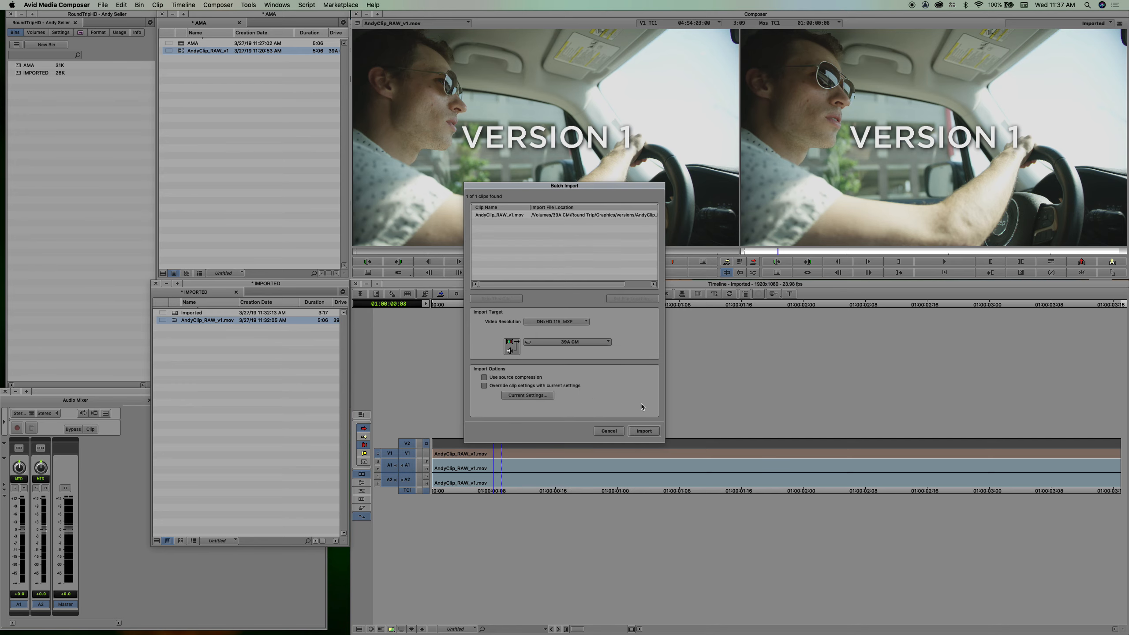
pyautogui.click(590, 215)
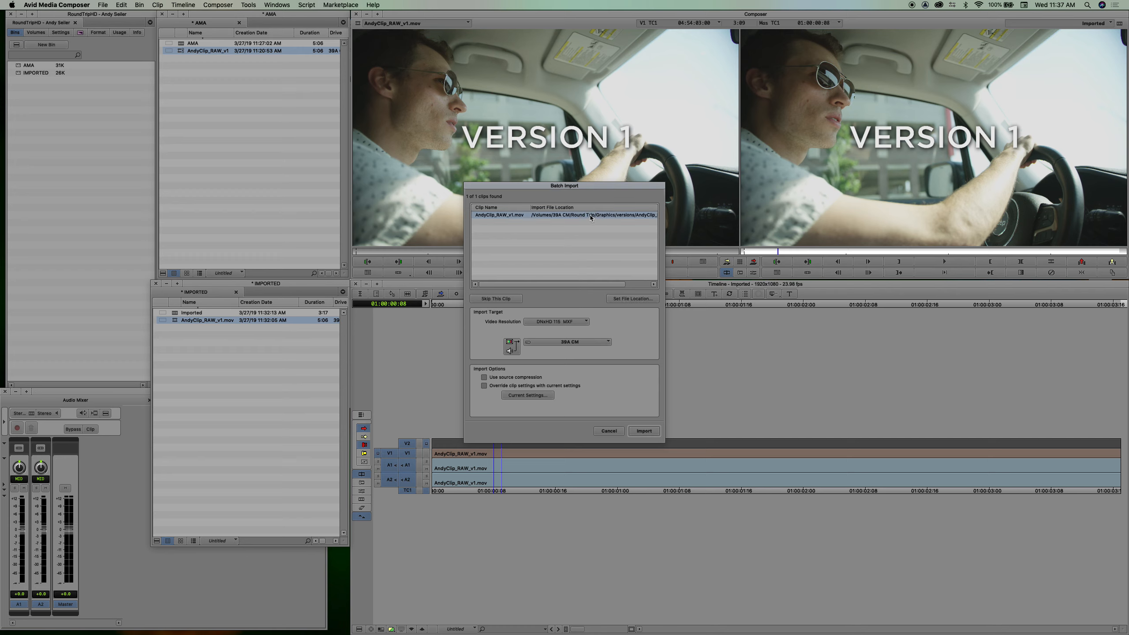
pyautogui.click(647, 431)
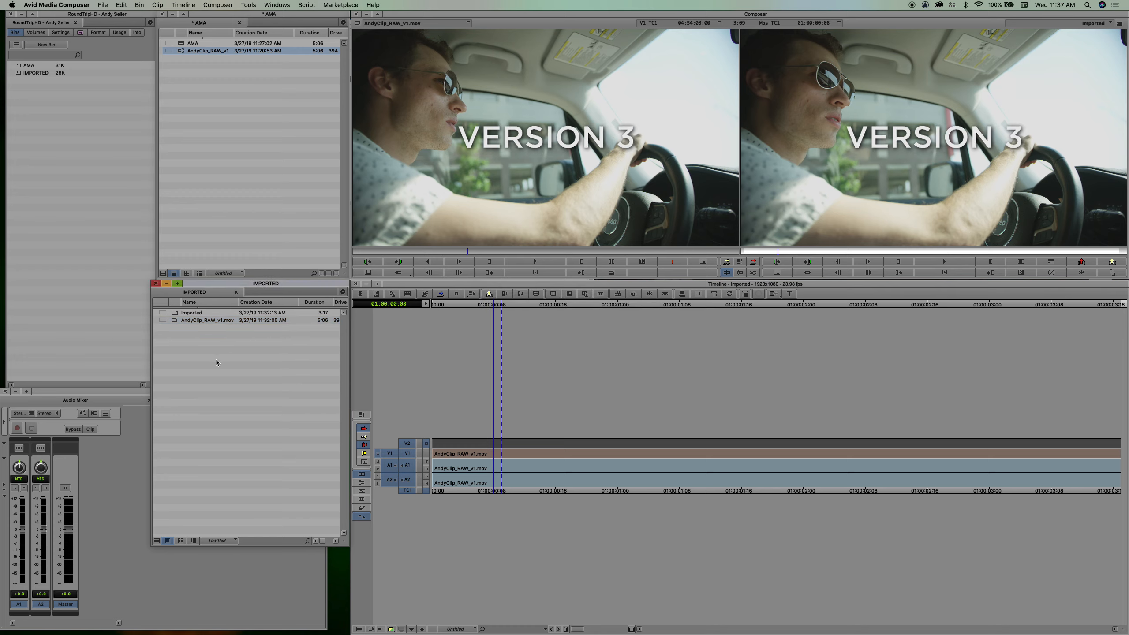
# Reload the re-imported clip in the source monitor and scrub both it and the Imported sequence to check the new version.
pyautogui.moveTo(177, 320); pyautogui.dragTo(602, 138)
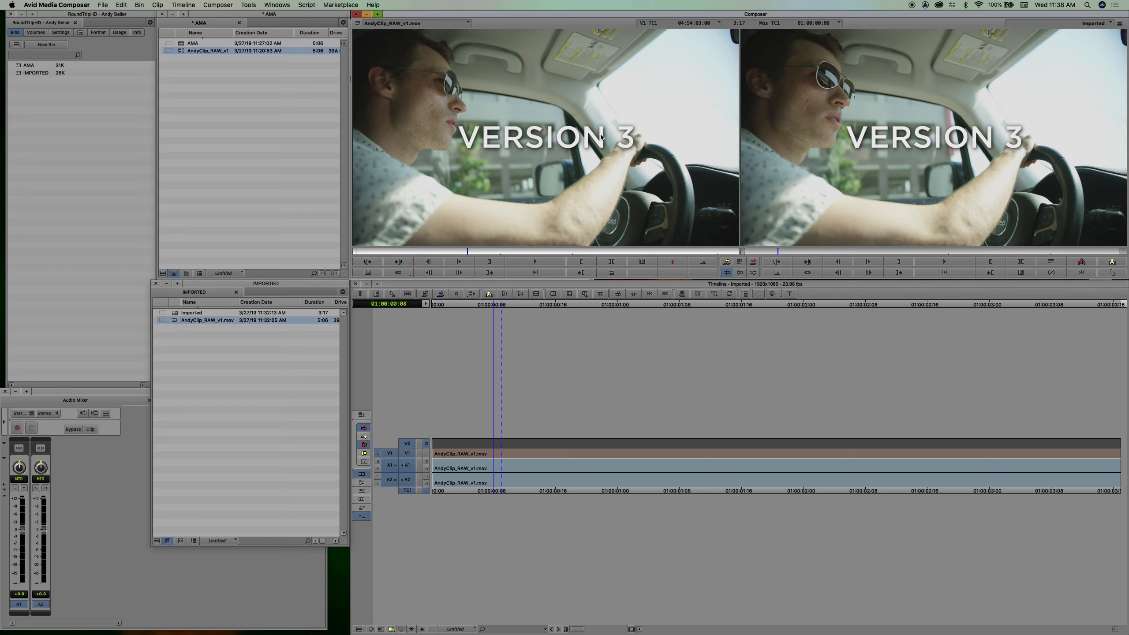
pyautogui.moveTo(610, 239); pyautogui.dragTo(399, 228)
pyautogui.click(549, 336)
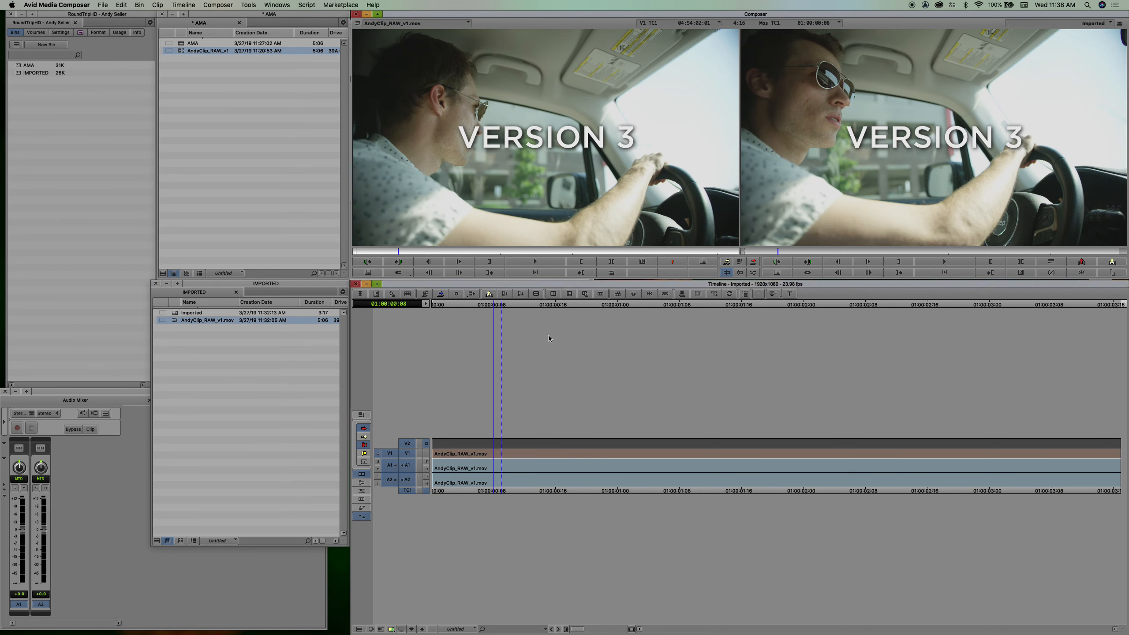
pyautogui.moveTo(551, 305); pyautogui.dragTo(556, 341)
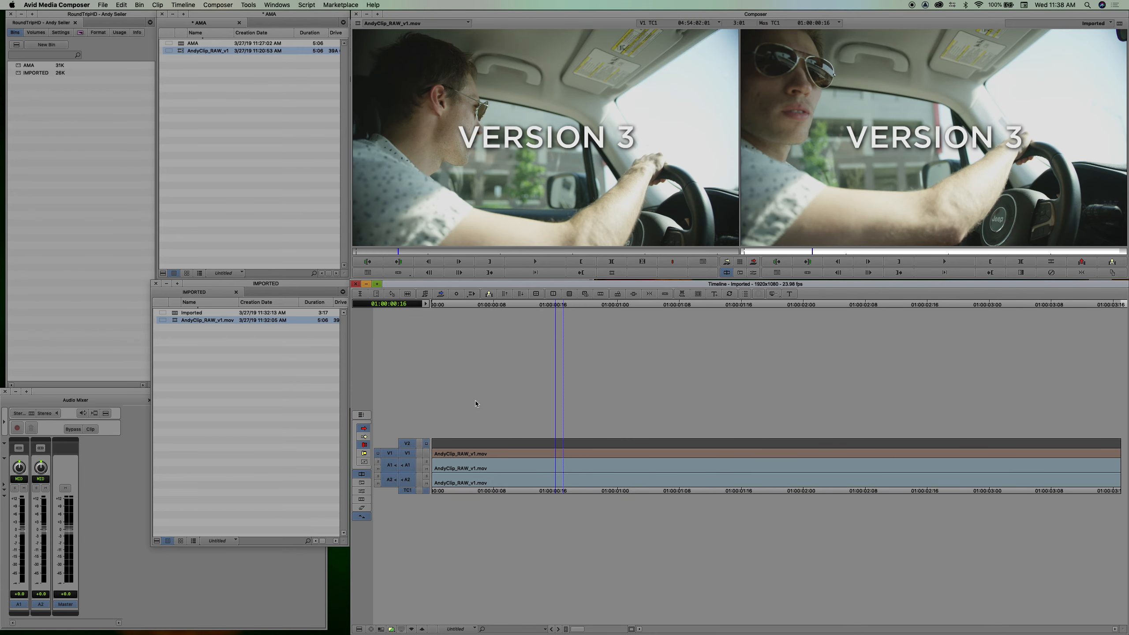
# Clear the bin selections and move the IMPORTED bin window up so it overlaps the lower part of the AMA bin.
pyautogui.click(248, 394)
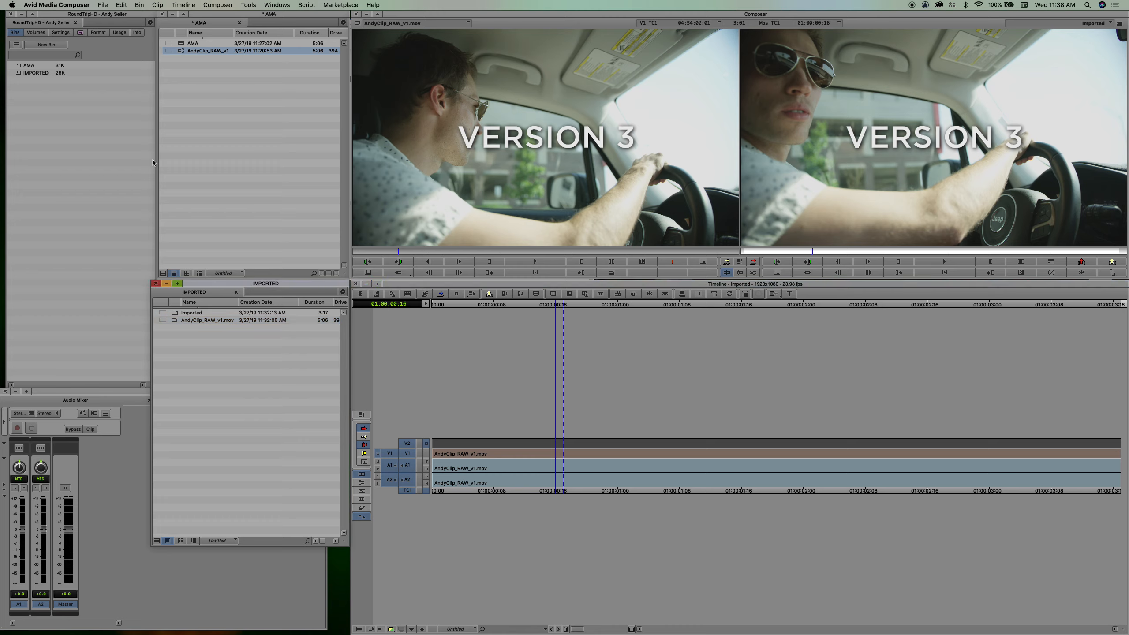
pyautogui.click(23, 74)
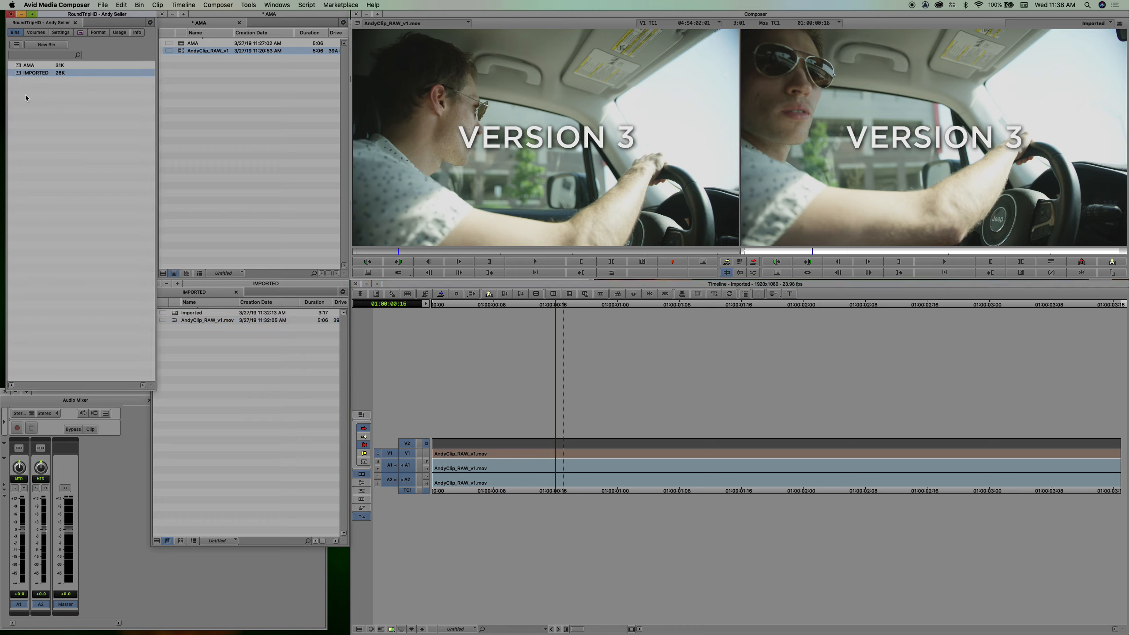
pyautogui.click(293, 158)
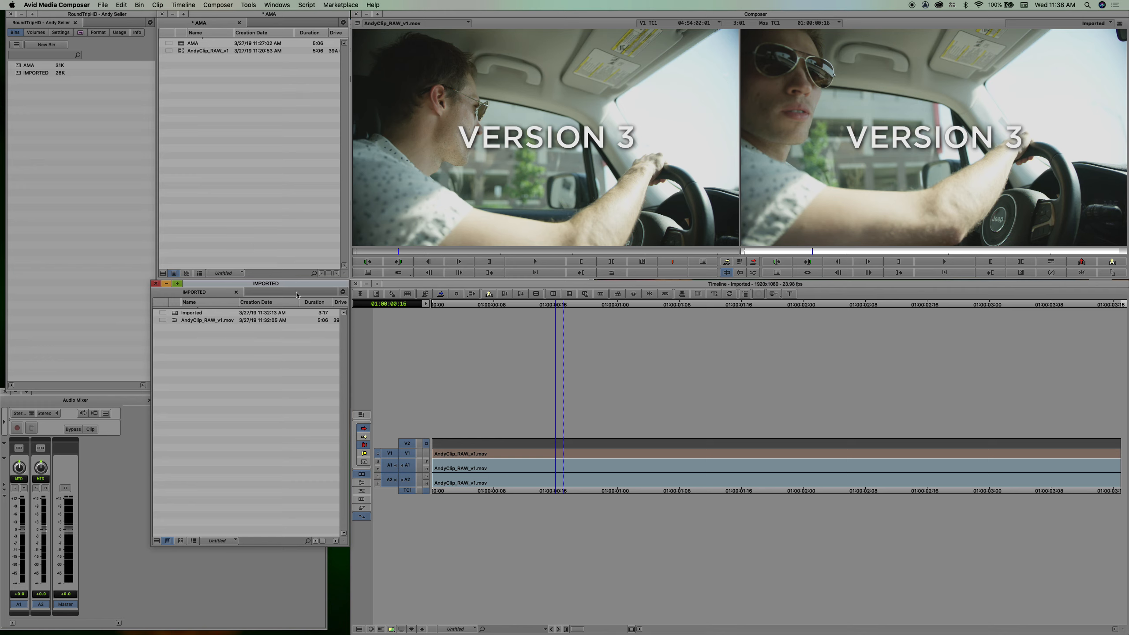
pyautogui.moveTo(298, 286)
pyautogui.mouseDown()
pyautogui.moveTo(583, 207)
pyautogui.moveTo(337, 247)
pyautogui.moveTo(299, 260)
pyautogui.moveTo(298, 308)
pyautogui.moveTo(305, 285)
pyautogui.mouseUp()
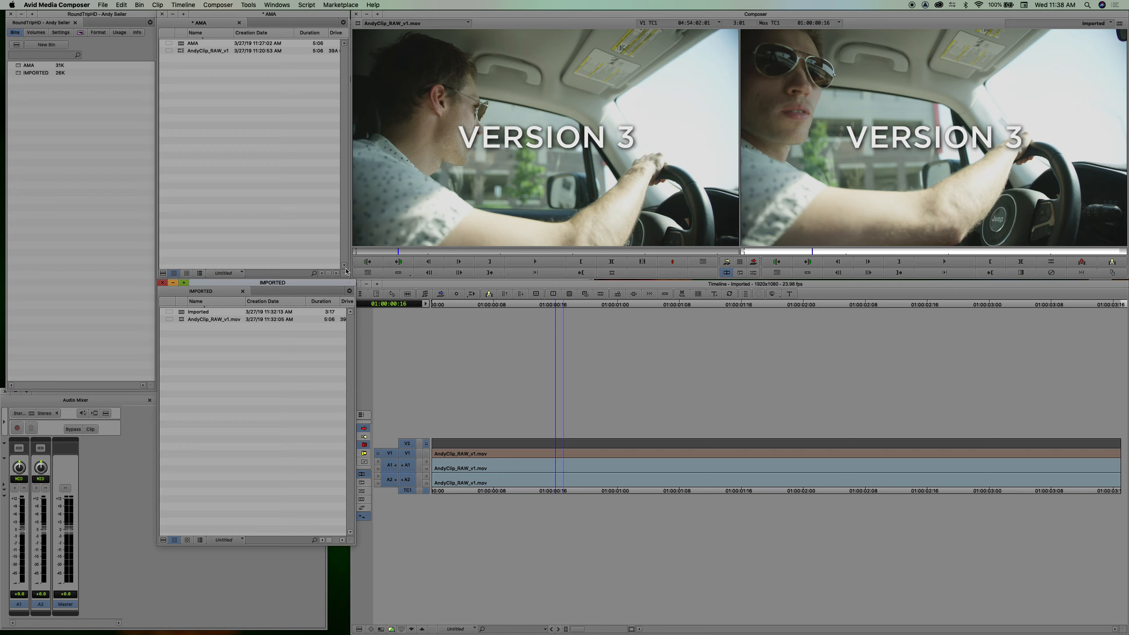
pyautogui.moveTo(354, 280); pyautogui.dragTo(330, 248)
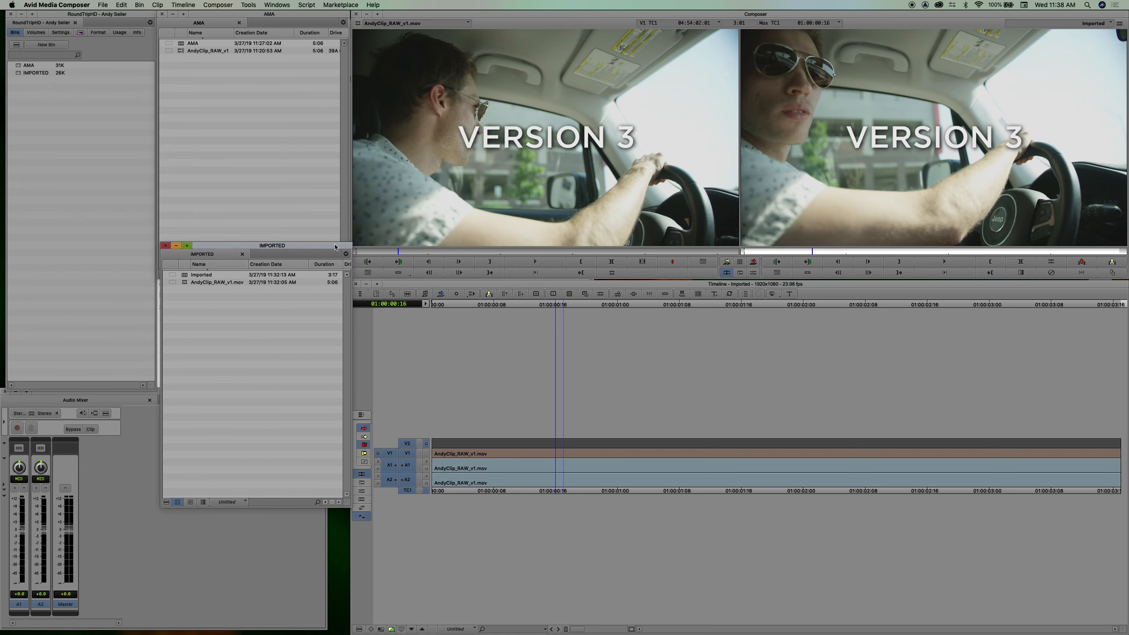
pyautogui.moveTo(873, 629)
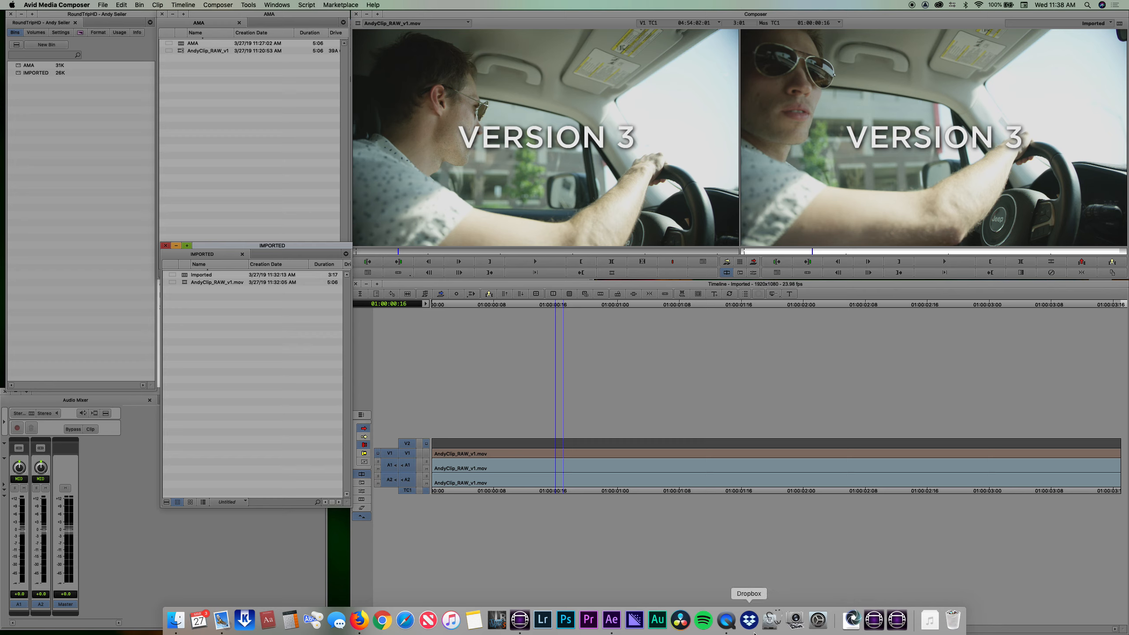
pyautogui.click(727, 619)
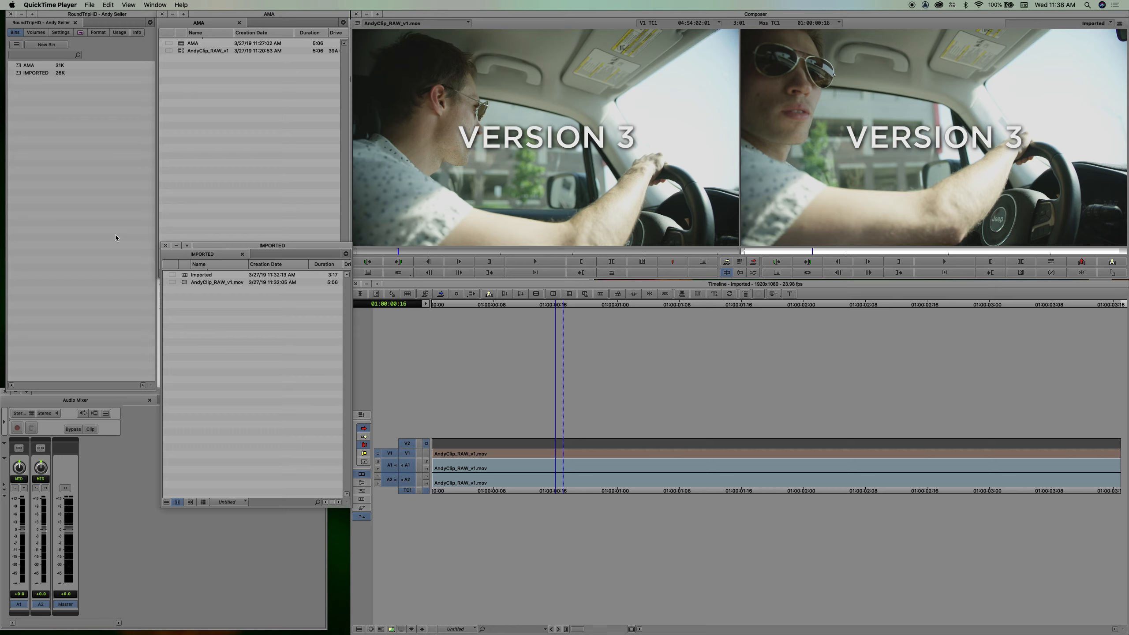
pyautogui.press('ctrl+super+Escape')
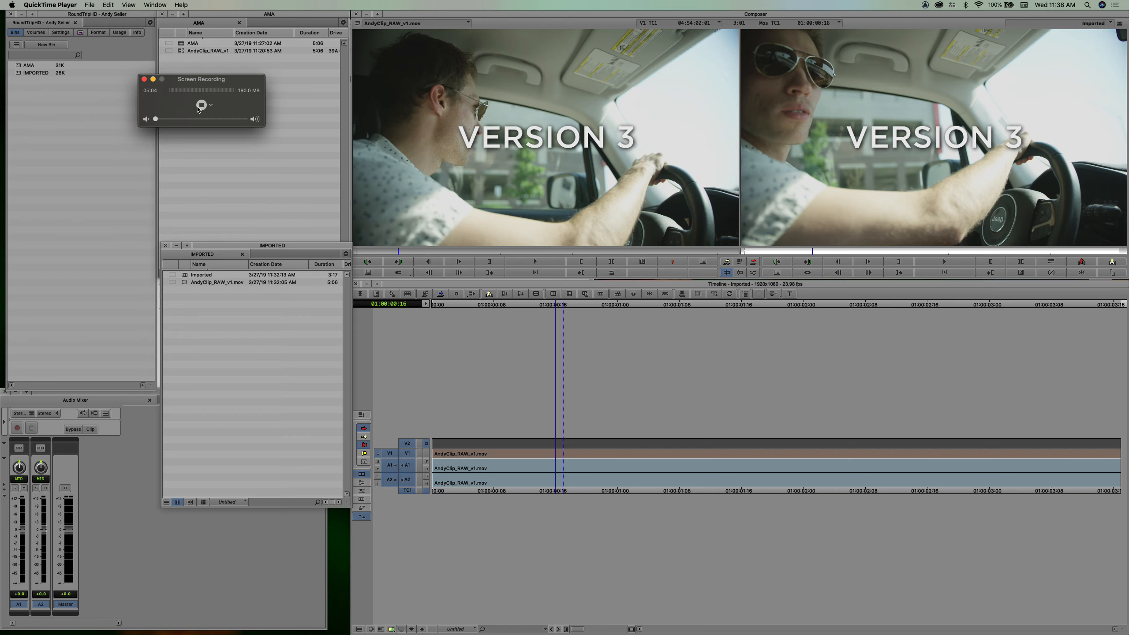